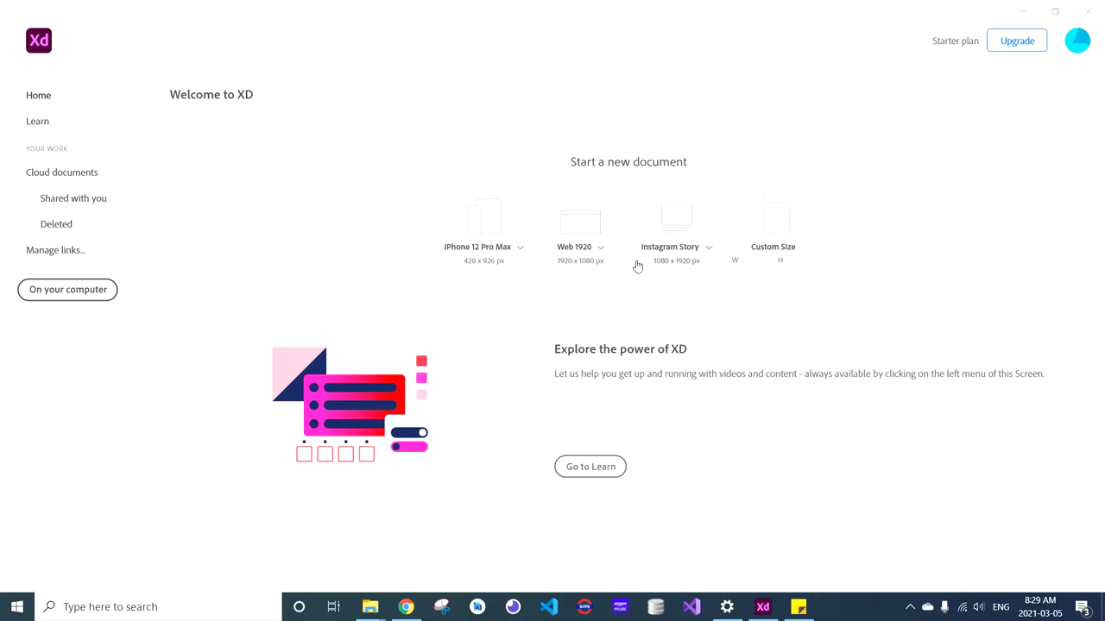
Create a new document from the Web 1920 preset, 1920 x 1080 px
click(521, 249)
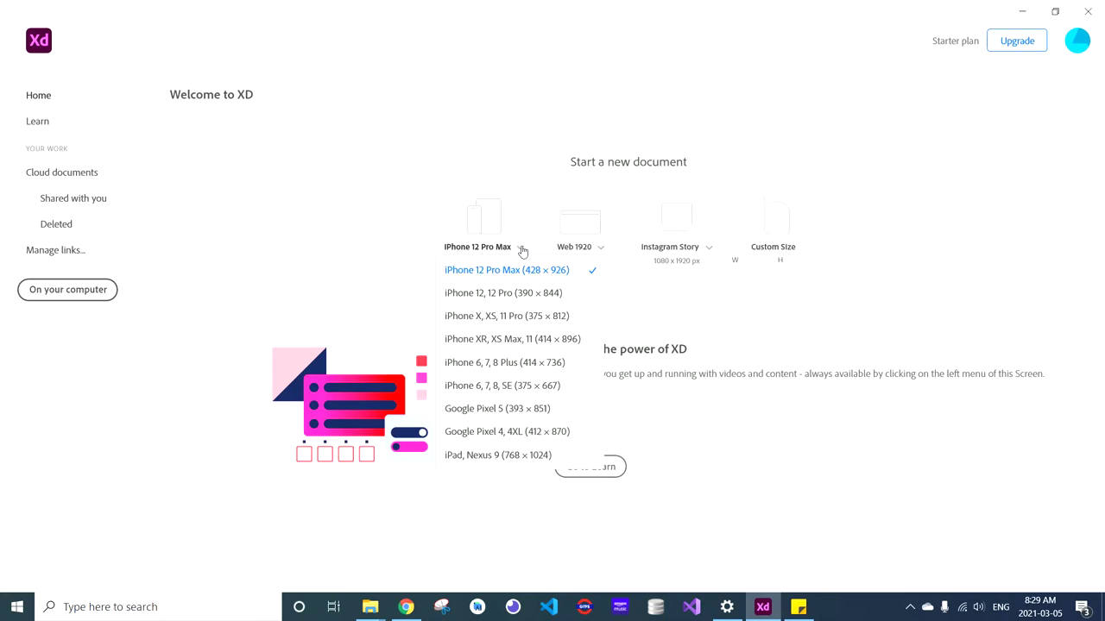
click(522, 250)
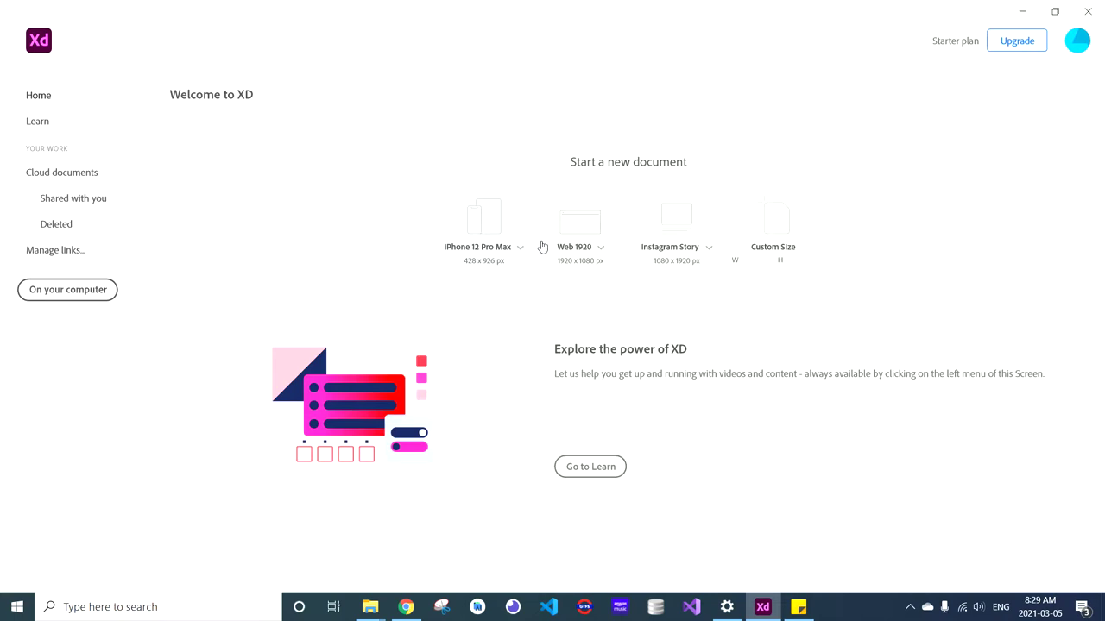
click(585, 246)
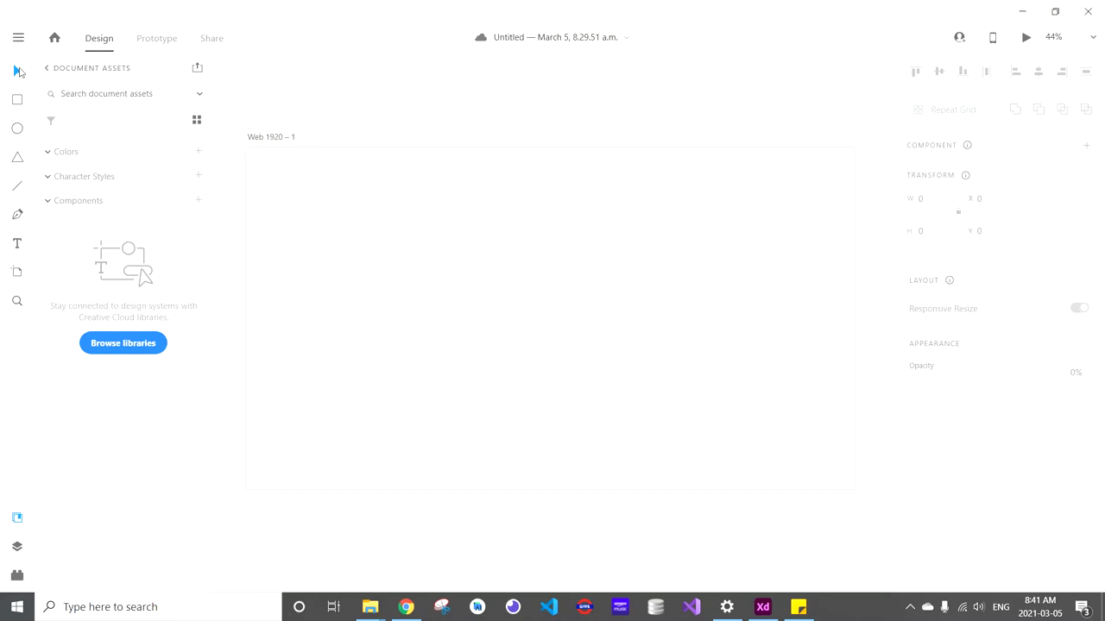
Fill the Web 1920 artboard with the solid red #DD4D4D at 86% opacity
click(272, 207)
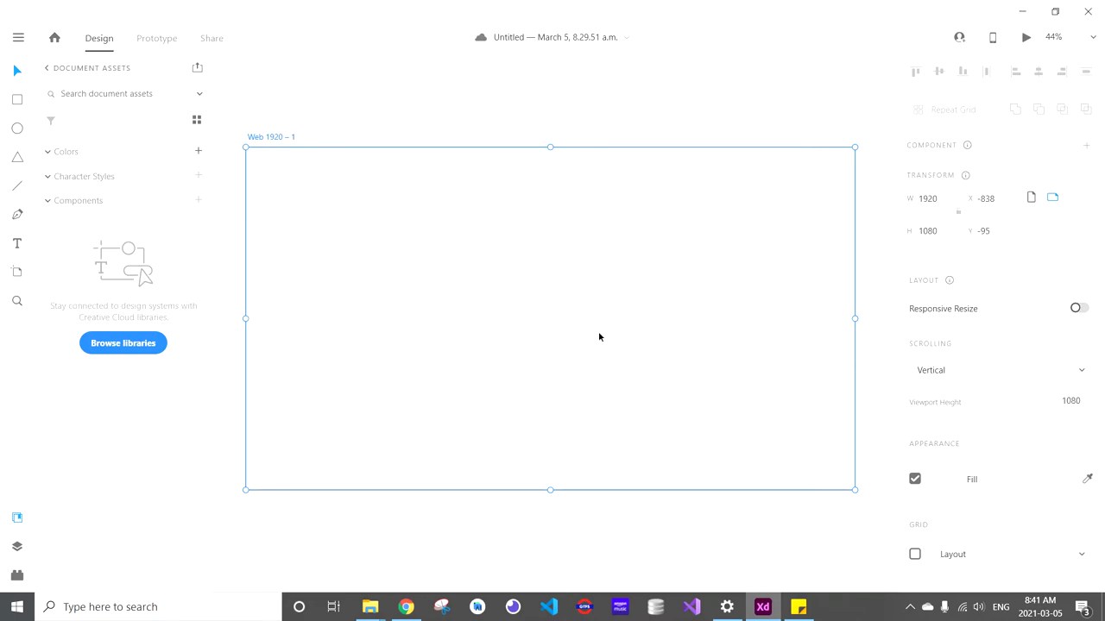
click(941, 486)
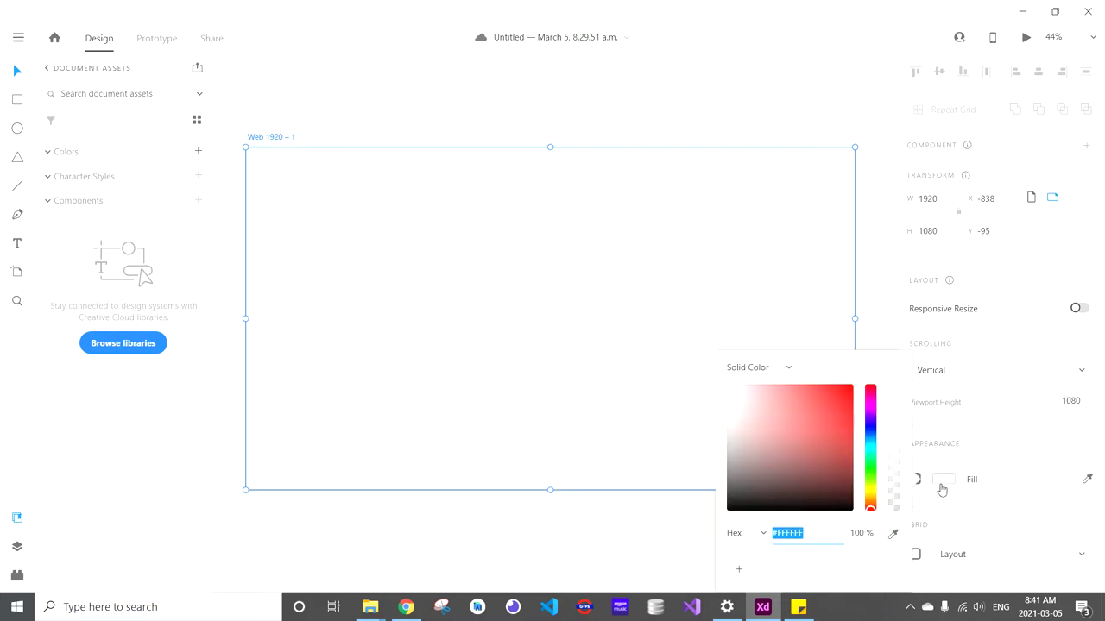
click(810, 403)
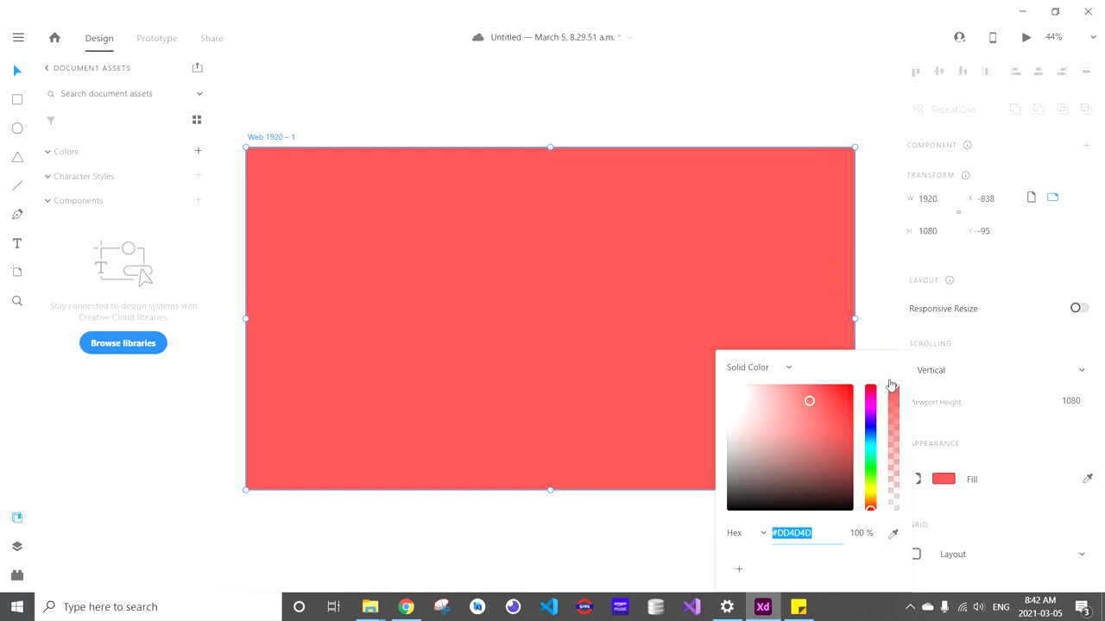
mouse_move(893, 389)
mouse_down()
mouse_move(893, 490)
mouse_move(893, 402)
mouse_up()
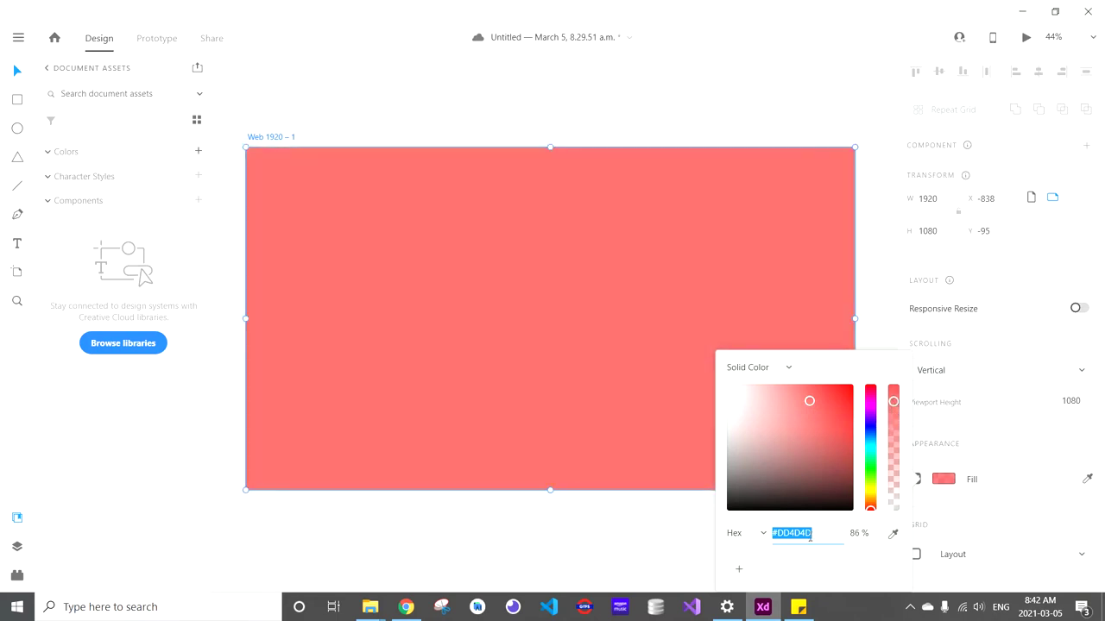
click(817, 533)
click(956, 477)
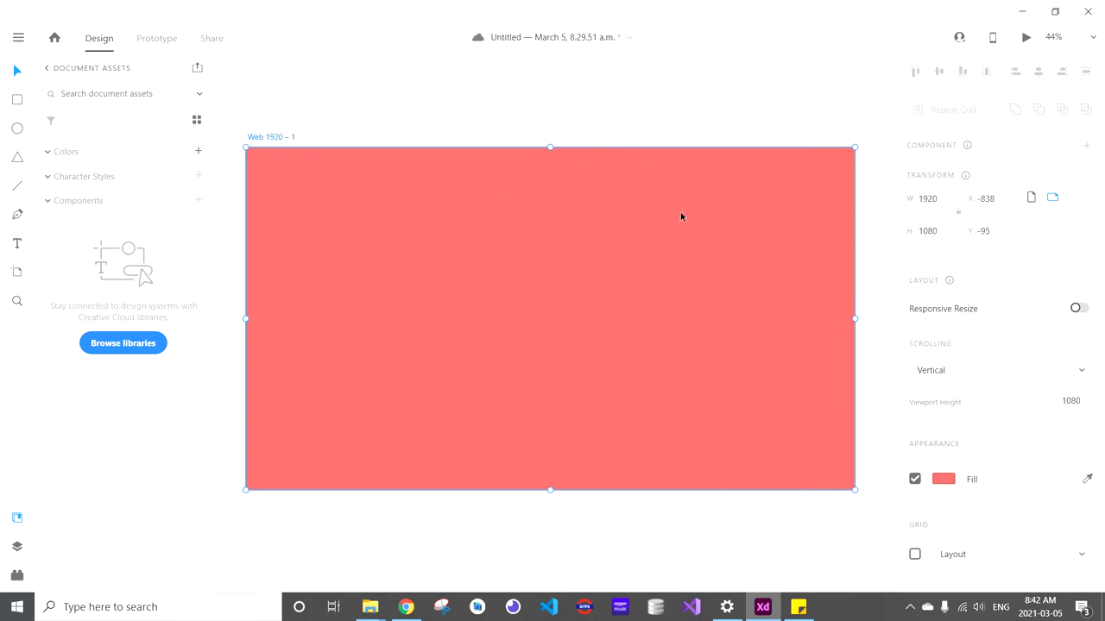
Sample the blue of the Browse libraries button as the artboard's fill colour
click(1088, 480)
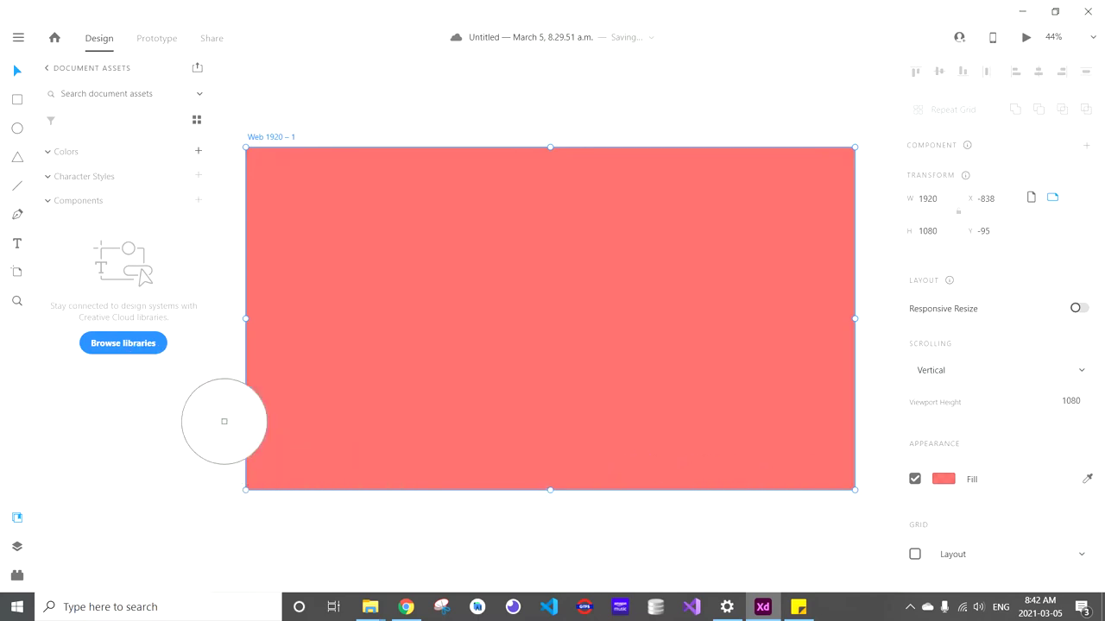
click(93, 351)
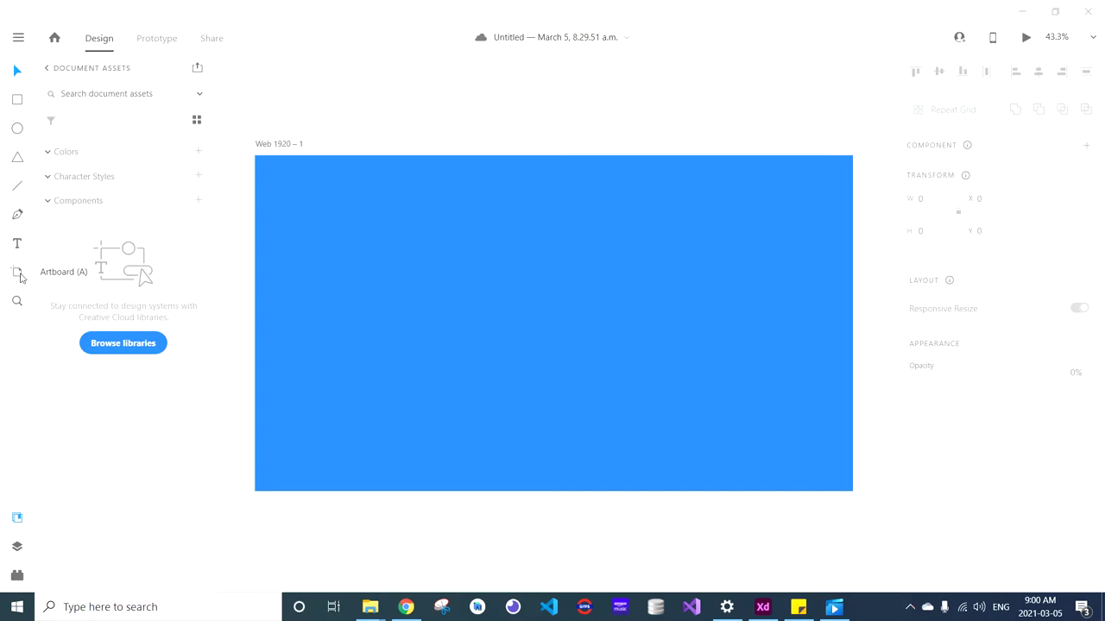
Add two more Web 1920 artboards beside the blue one and save the document
click(20, 276)
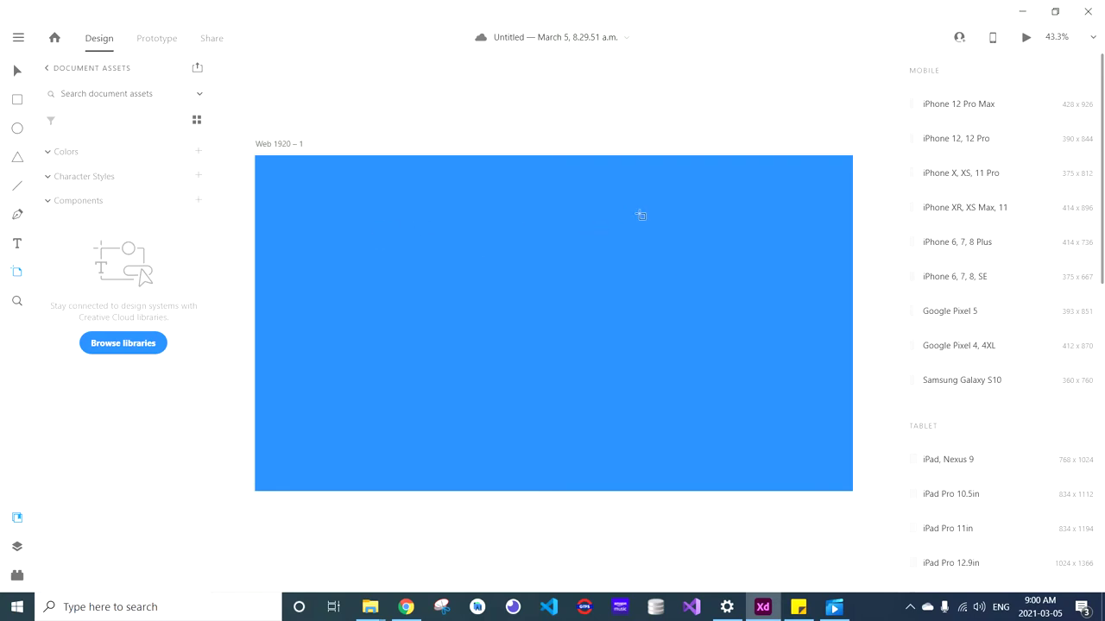
scroll(987, 215, down, 5)
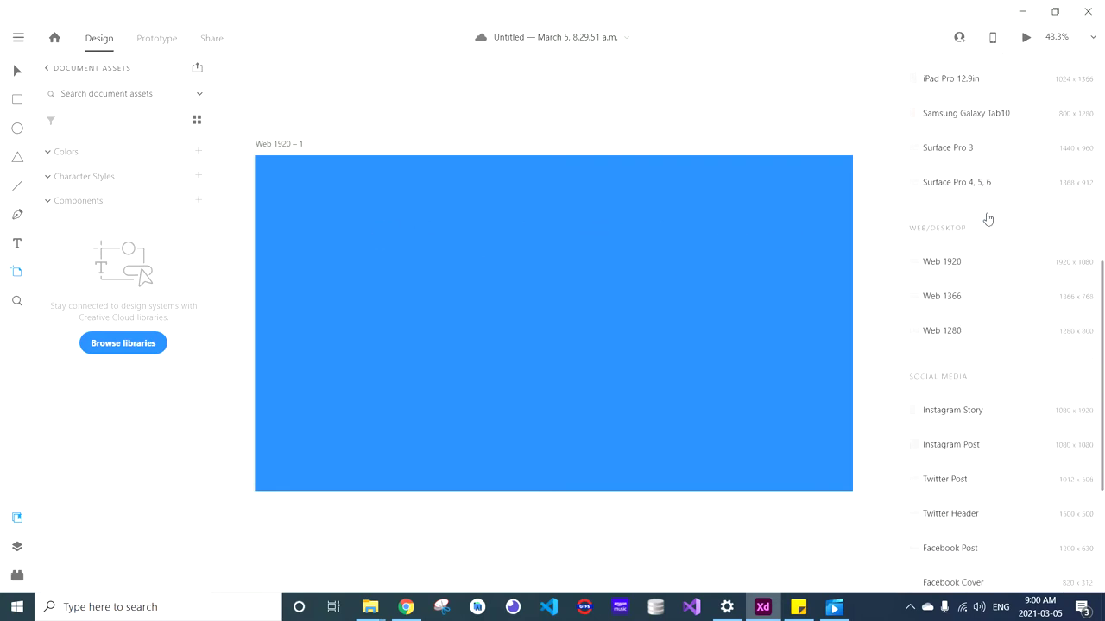
click(952, 270)
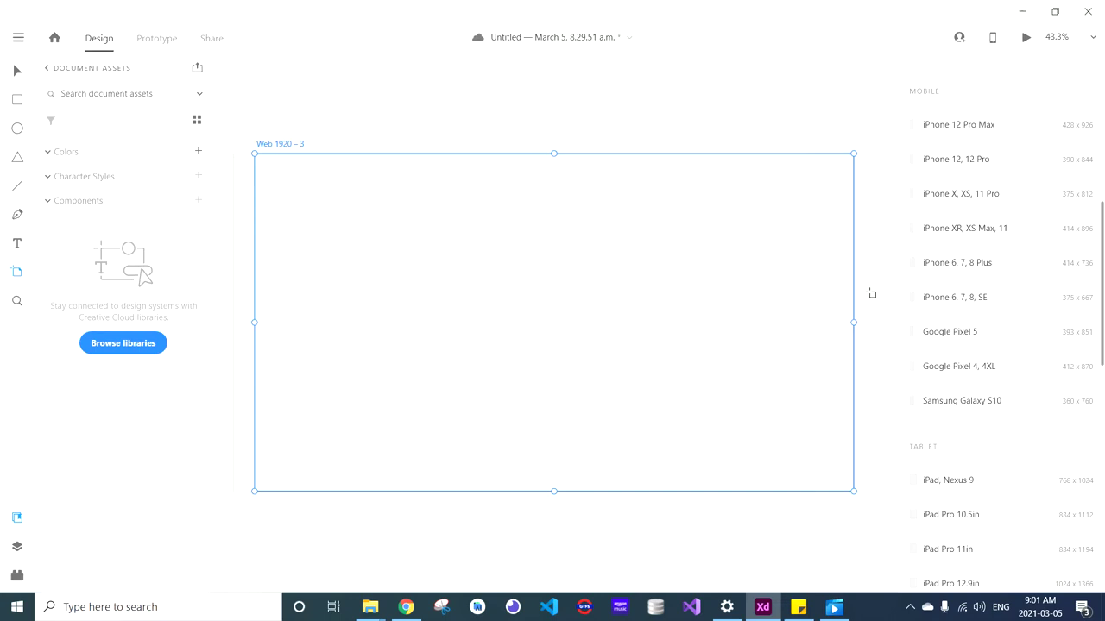
key(ctrl+s)
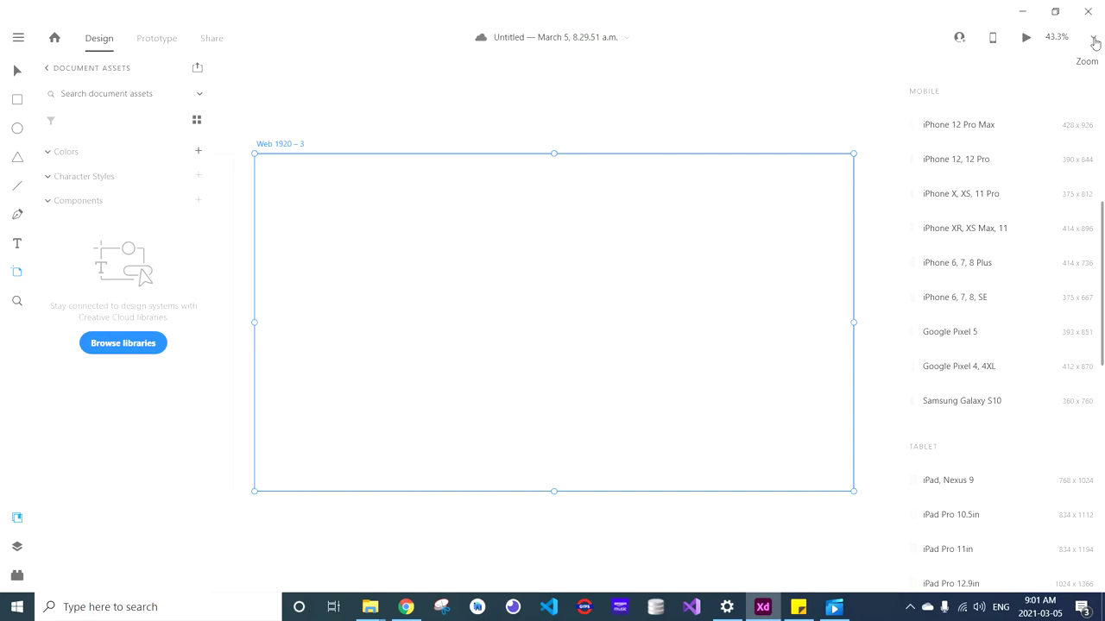
Add an iPhone 12 Pro Max artboard, 428 x 926, after the three web artboards
click(1094, 41)
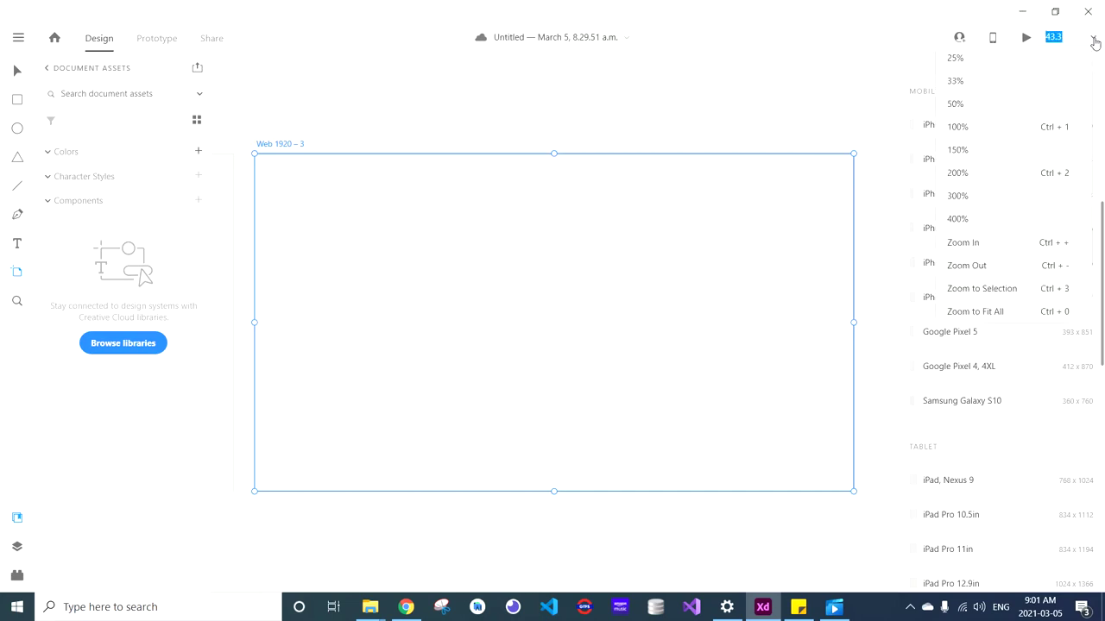
click(989, 317)
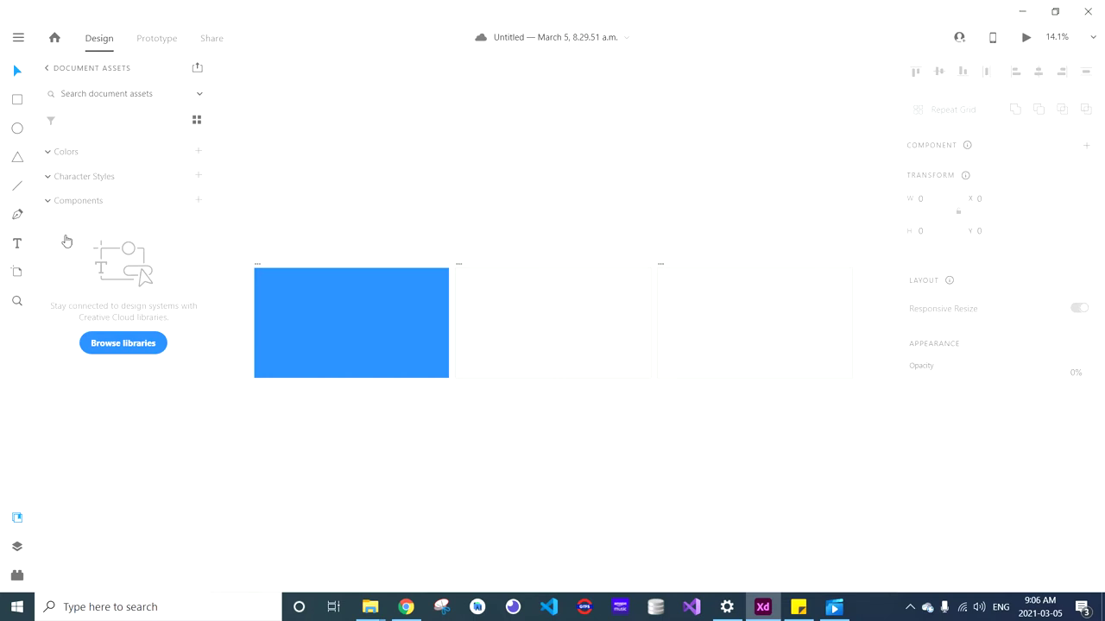
click(15, 274)
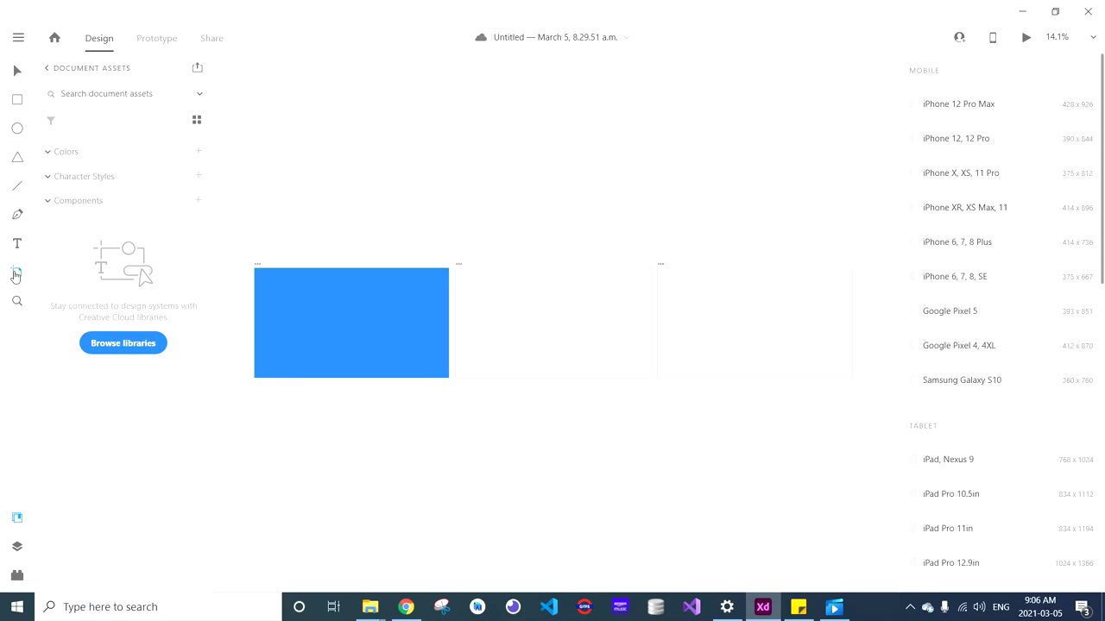
click(946, 112)
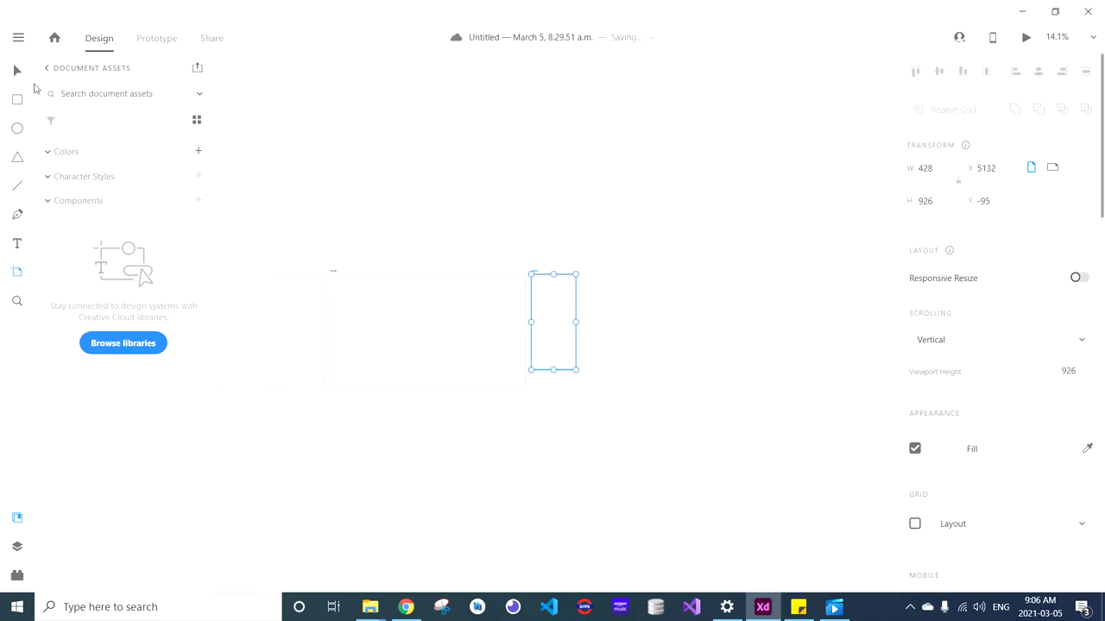
Move the iPhone artboard to the left of the blue artboard, aligning their top edges with a gap of about 210
click(18, 71)
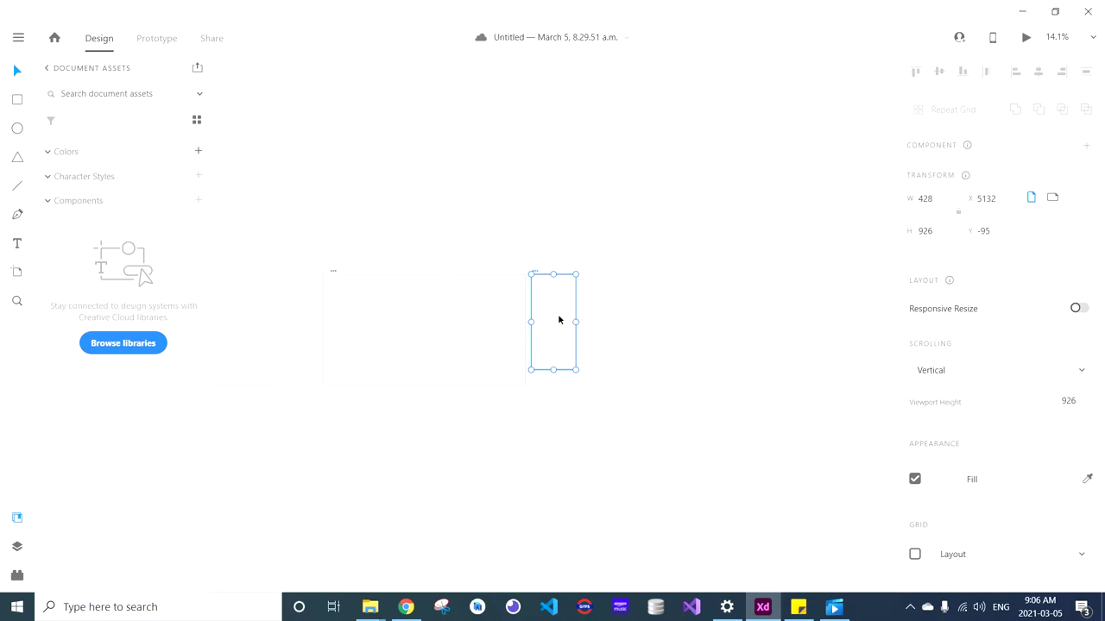
drag(558, 321, 424, 321)
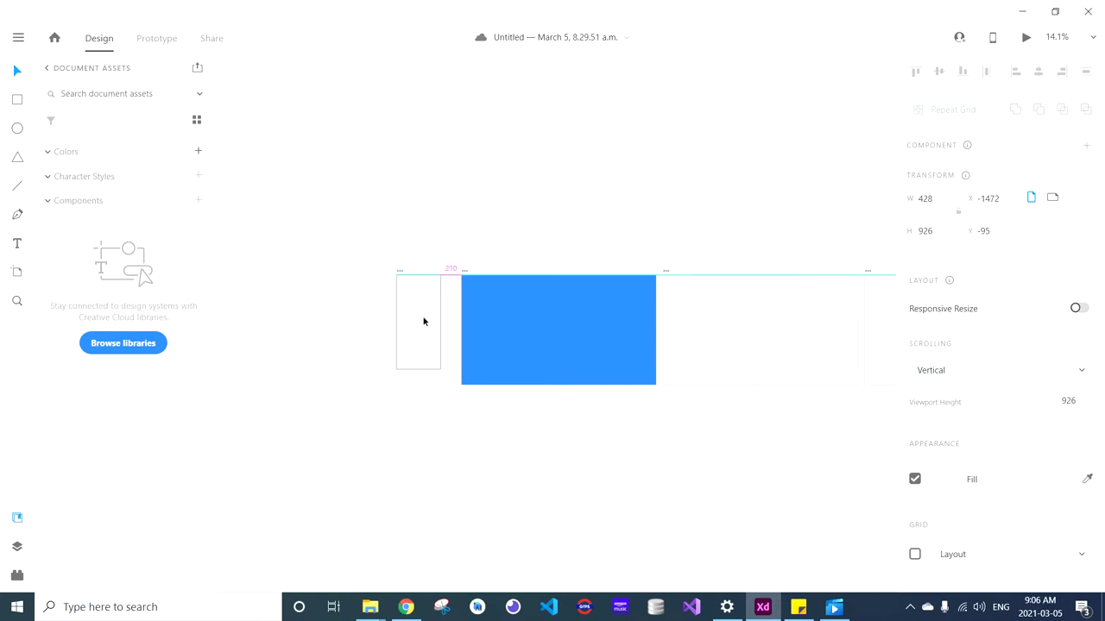
drag(424, 321, 424, 321)
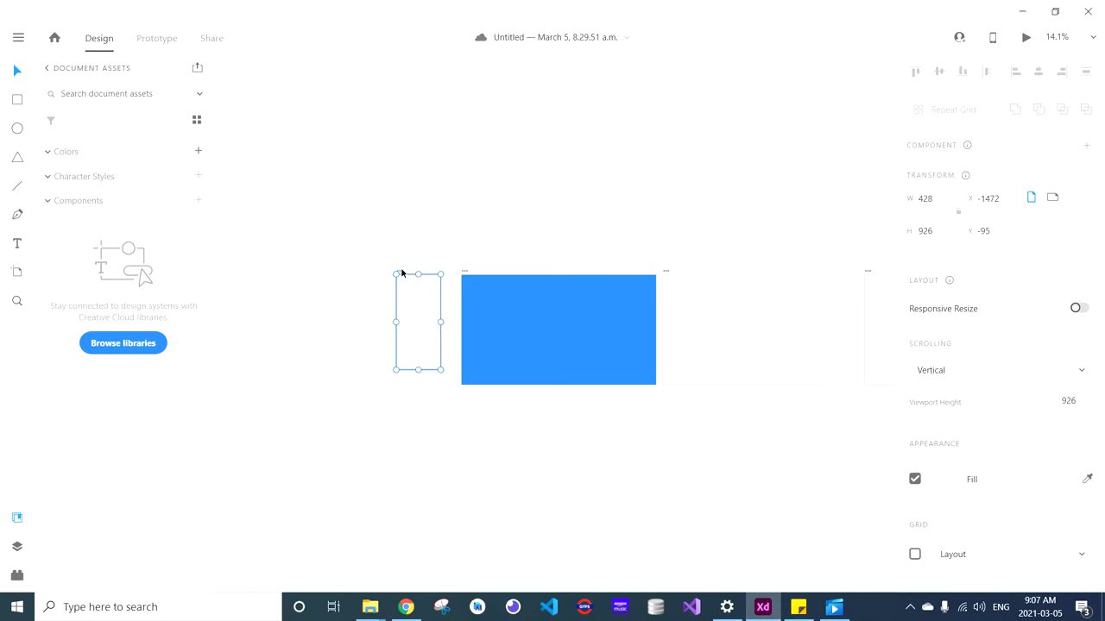
Rename the iPhone artboard as "mobile screen" and the blue artboard as "first screen"
double_click(402, 269)
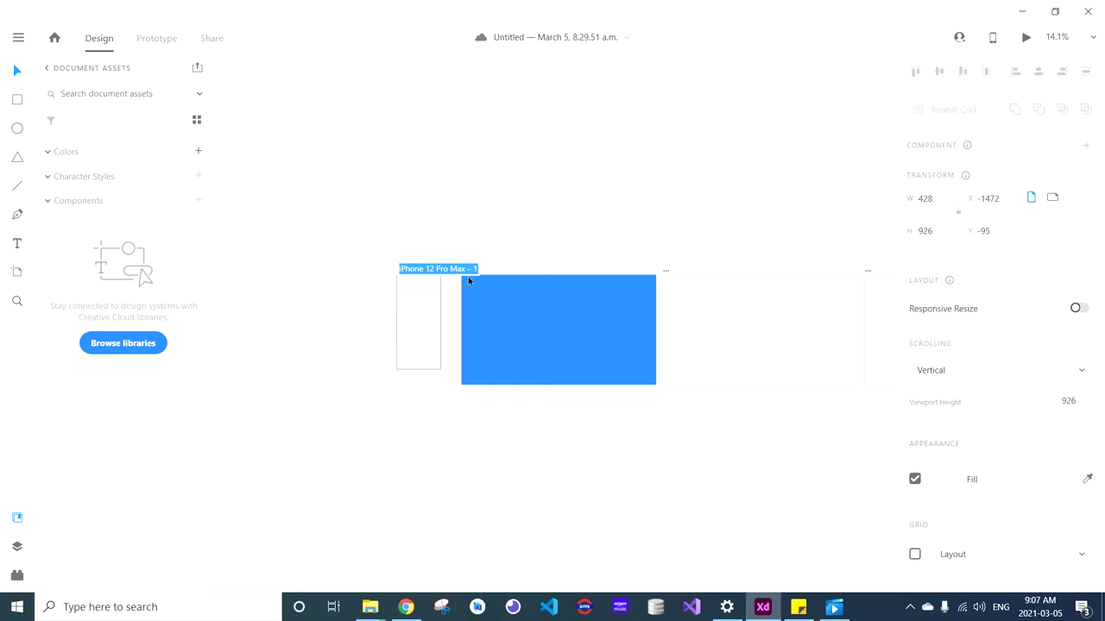
text(mobile screen)
key(Return)
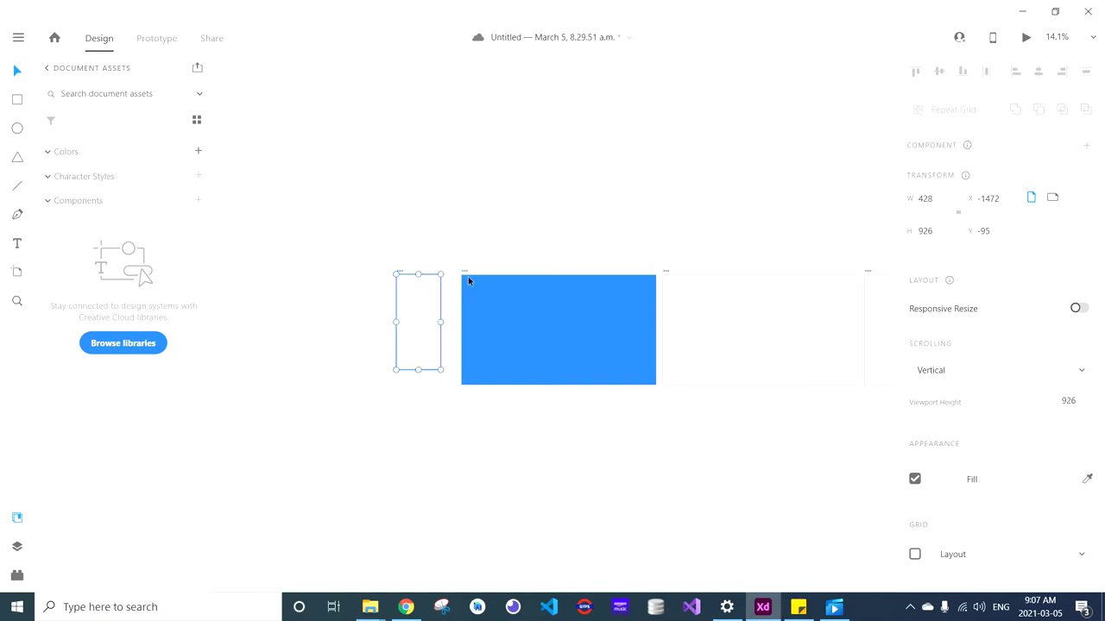
click(465, 273)
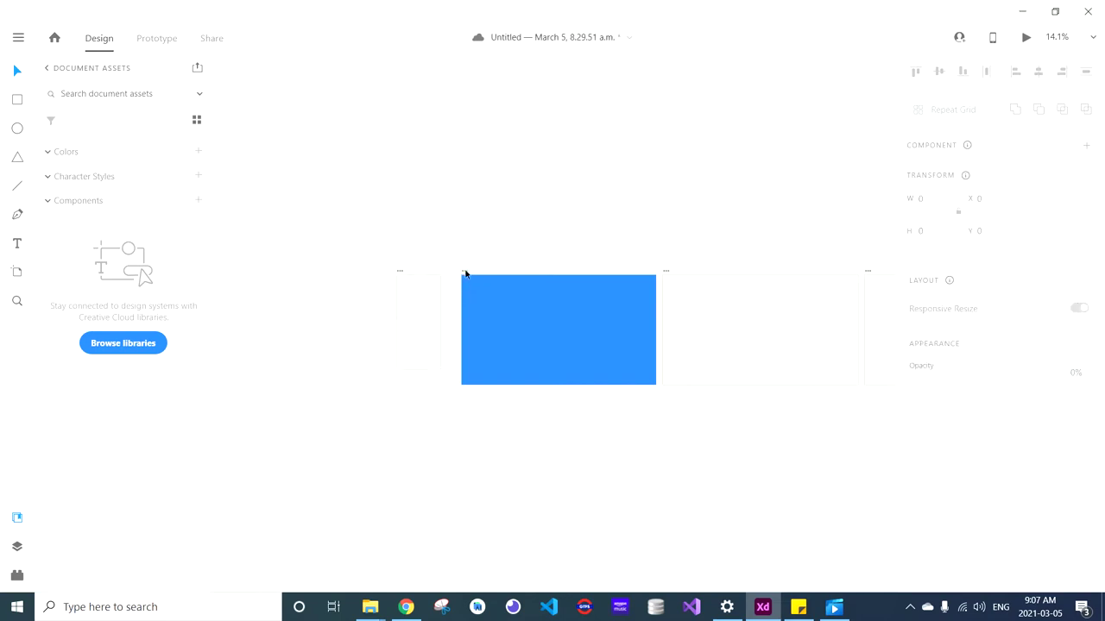
double_click(465, 270)
text(first)
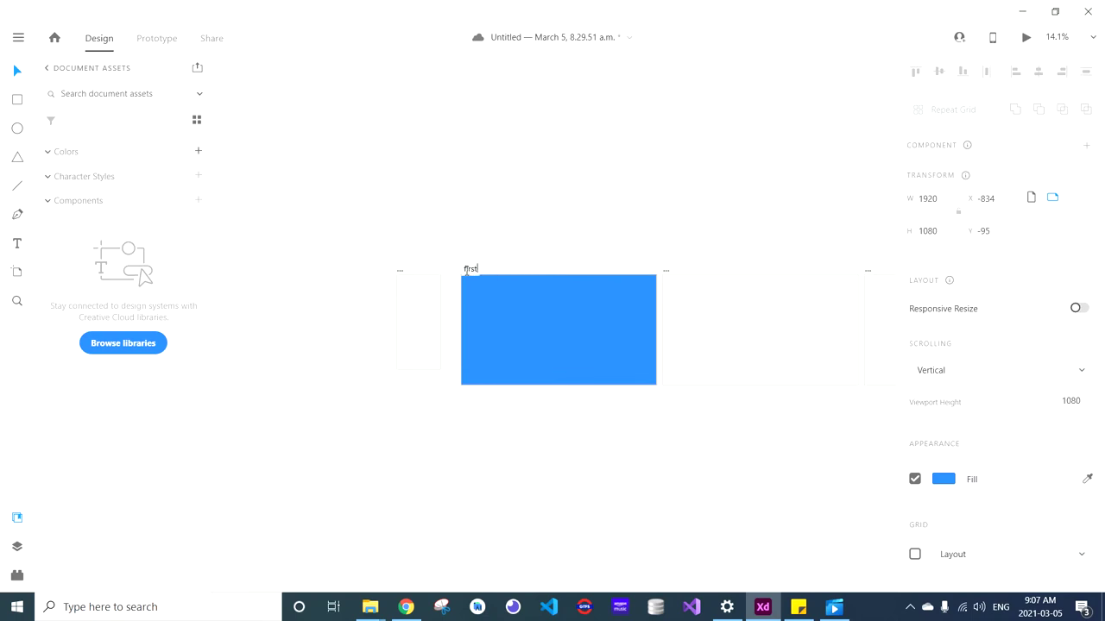
text( screen)
key(Return)
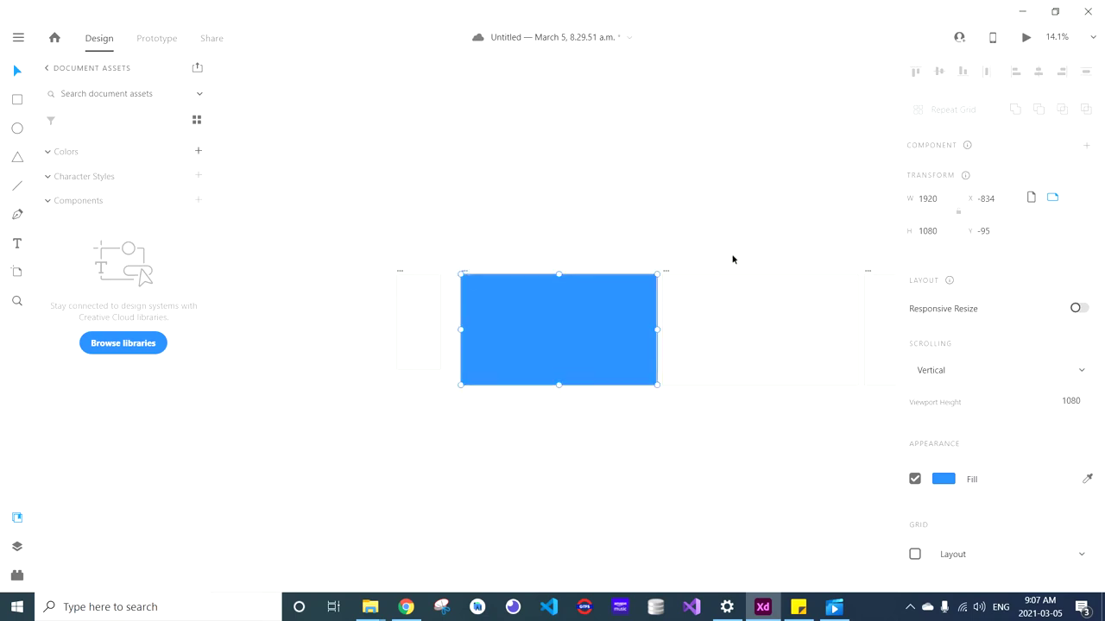
Rename the two white web artboards, in order, as "second screen" and "third screen"
double_click(666, 269)
text(se)
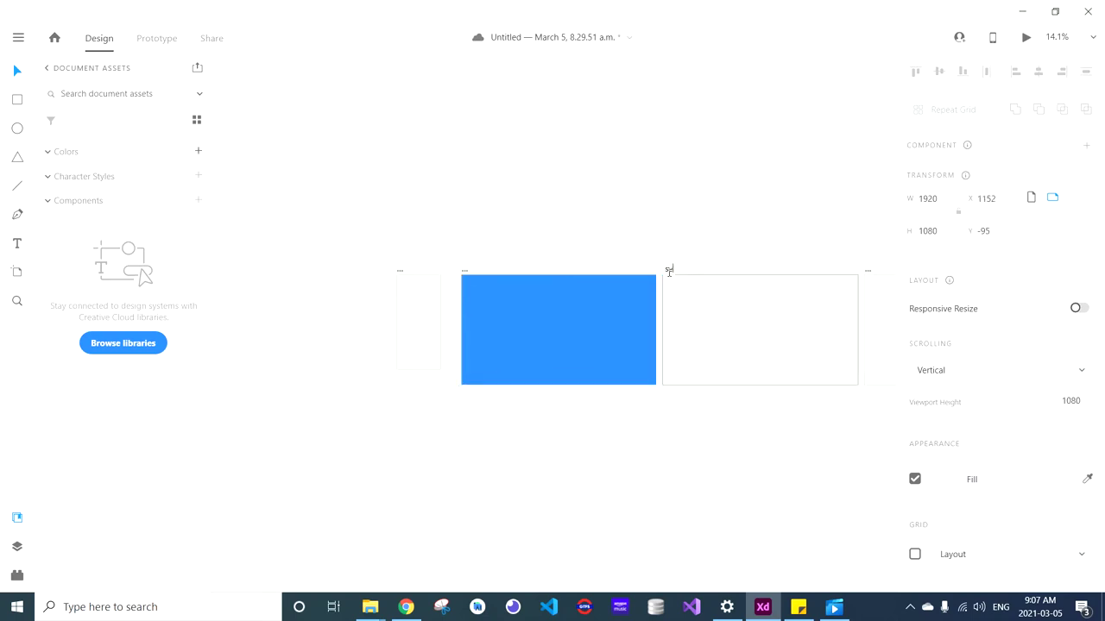
text(cond screen)
key(Return)
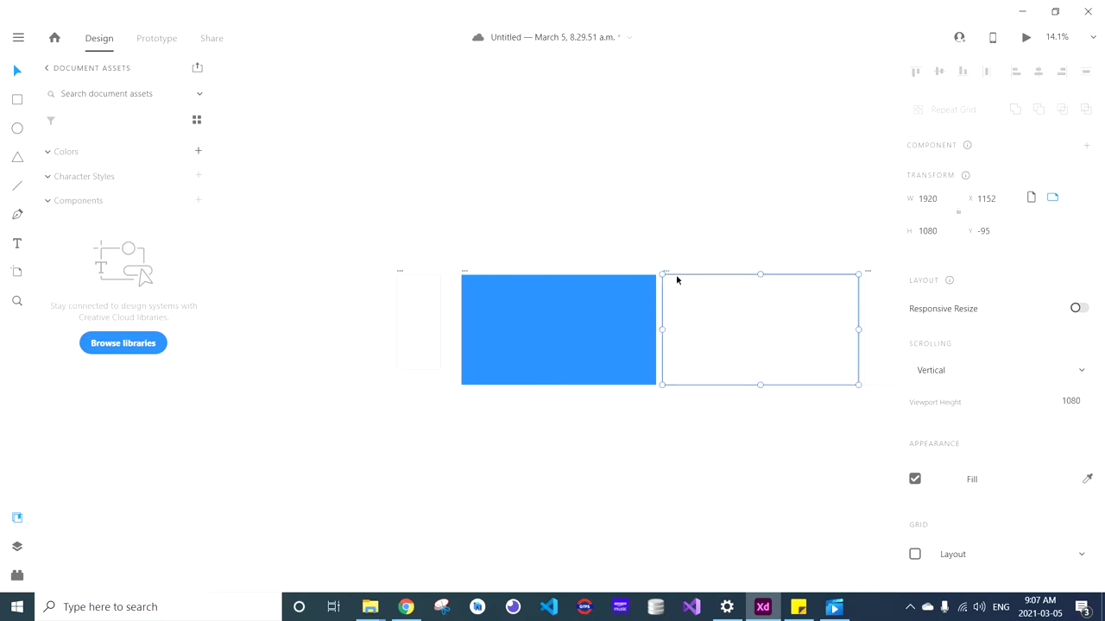
click(869, 270)
text(third scr)
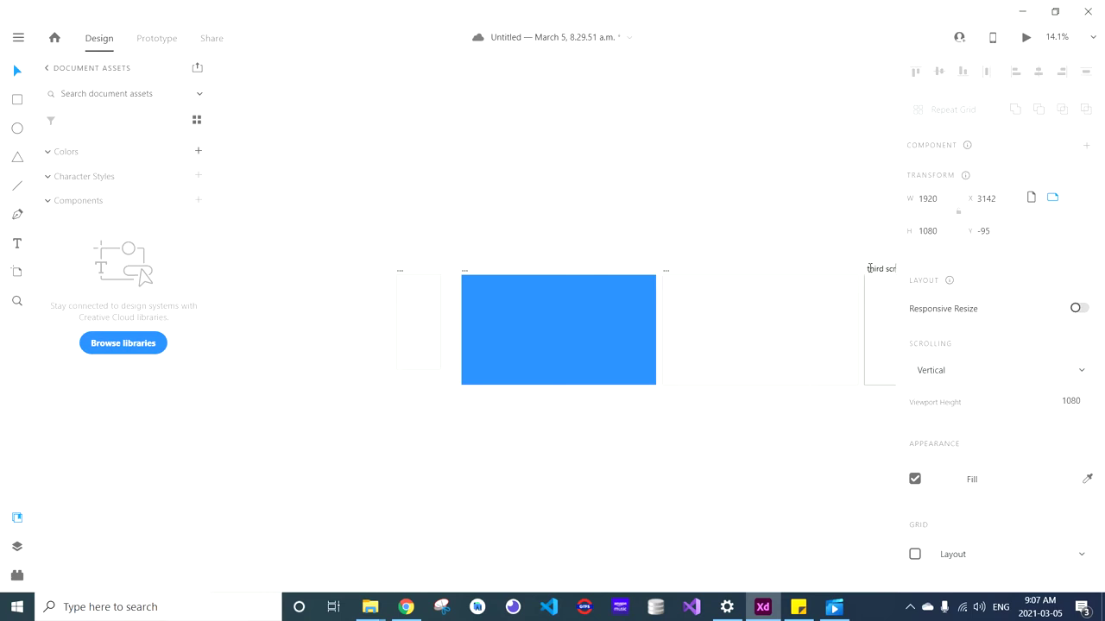
key(Return)
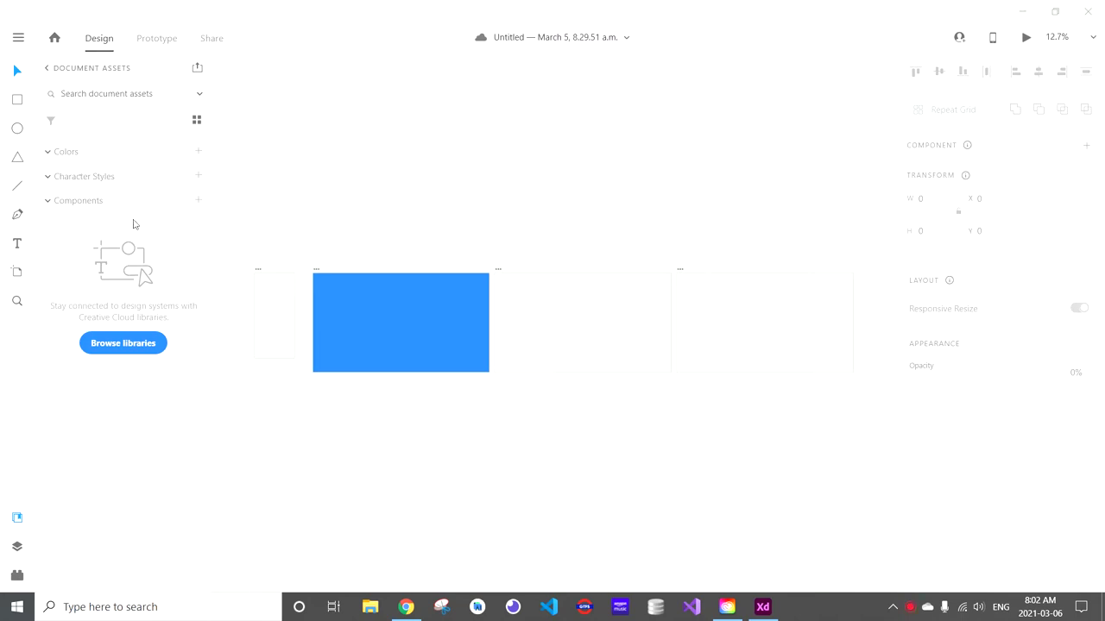
Turn on the layout grid for the white web artboard directly right of the blue one
click(561, 312)
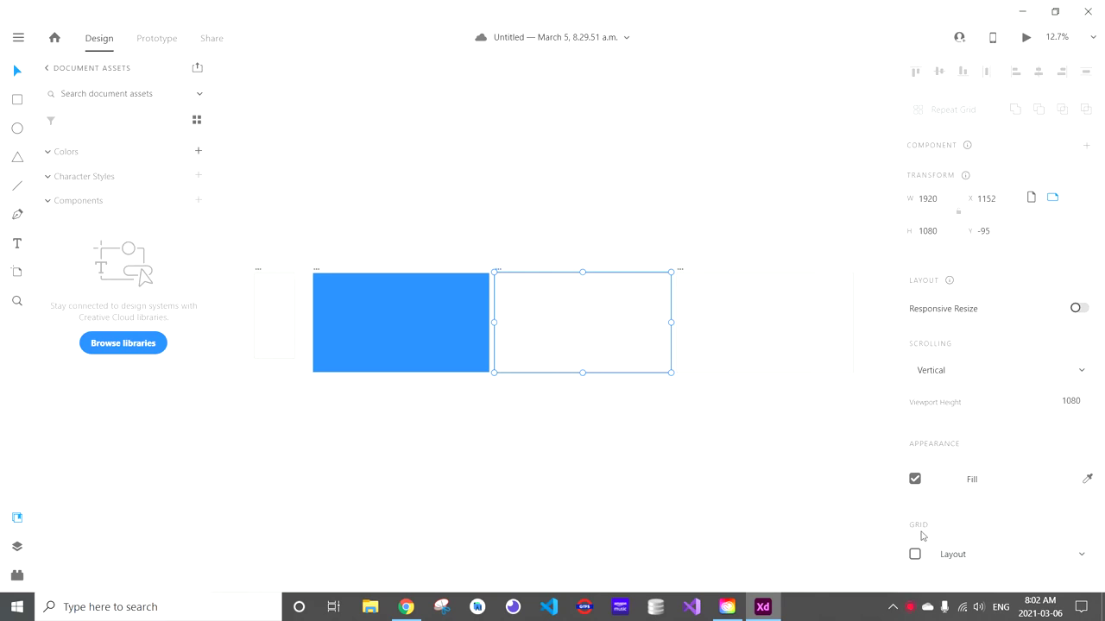
click(958, 557)
click(962, 530)
click(915, 555)
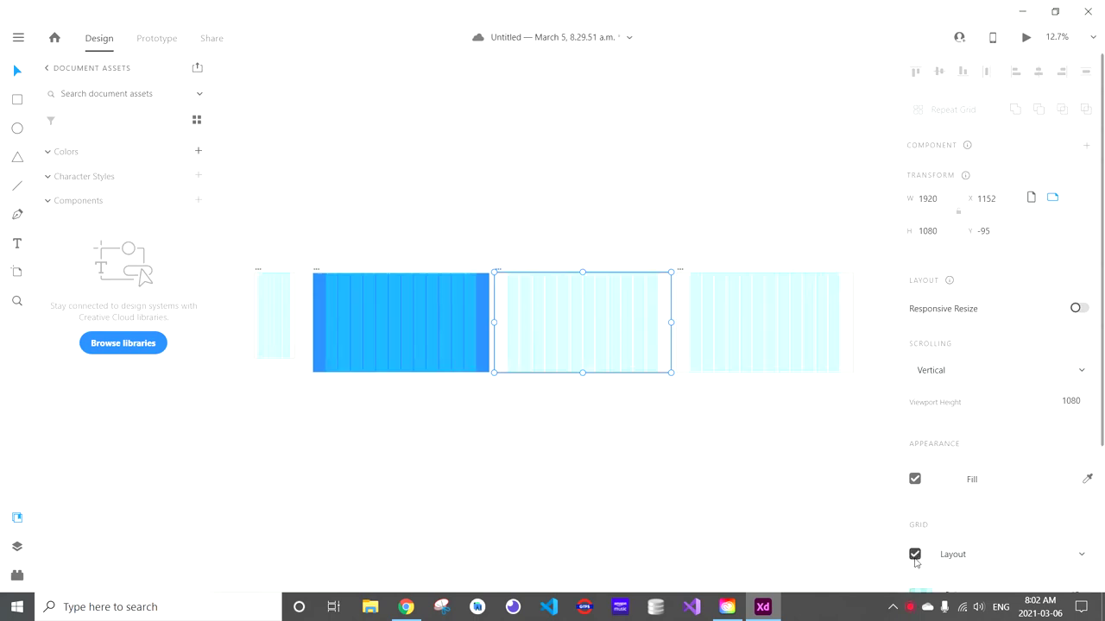
Change the second screen's grid column colour to the muted teal #3E9F9F and adjust its opacity slightly
scroll(976, 537, down, 3)
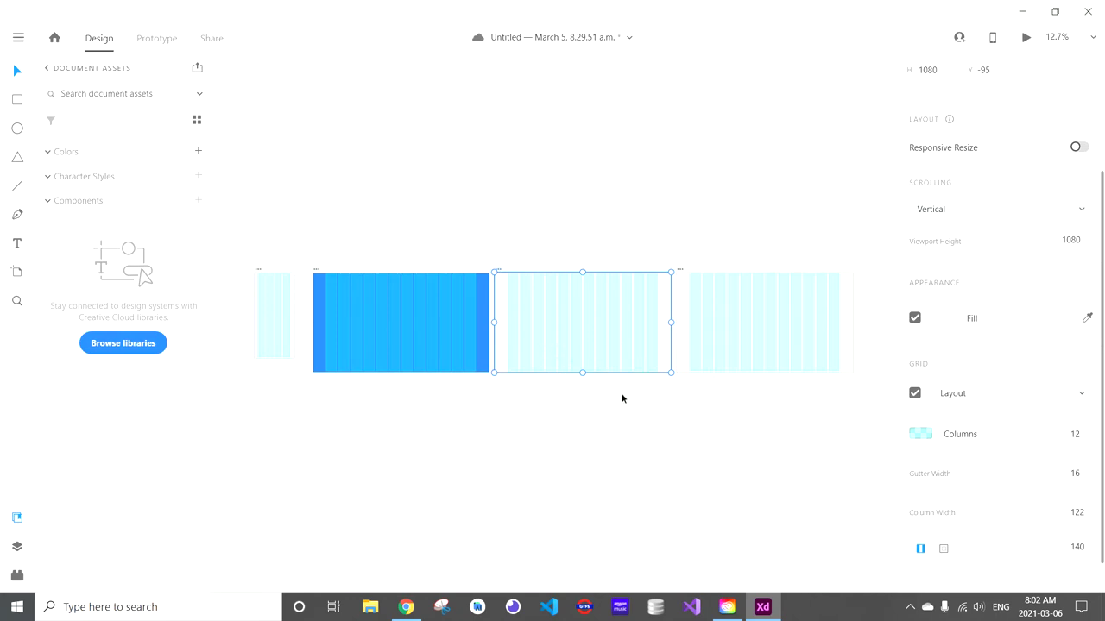
click(918, 434)
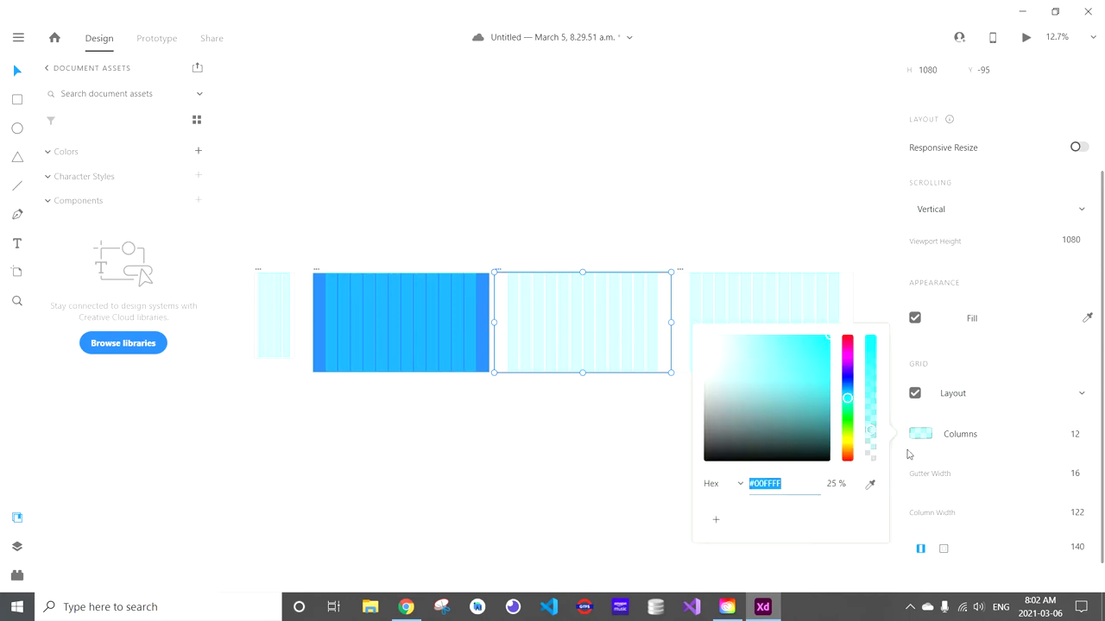
click(792, 401)
mouse_move(793, 400)
mouse_down()
mouse_move(789, 360)
mouse_move(780, 383)
mouse_up()
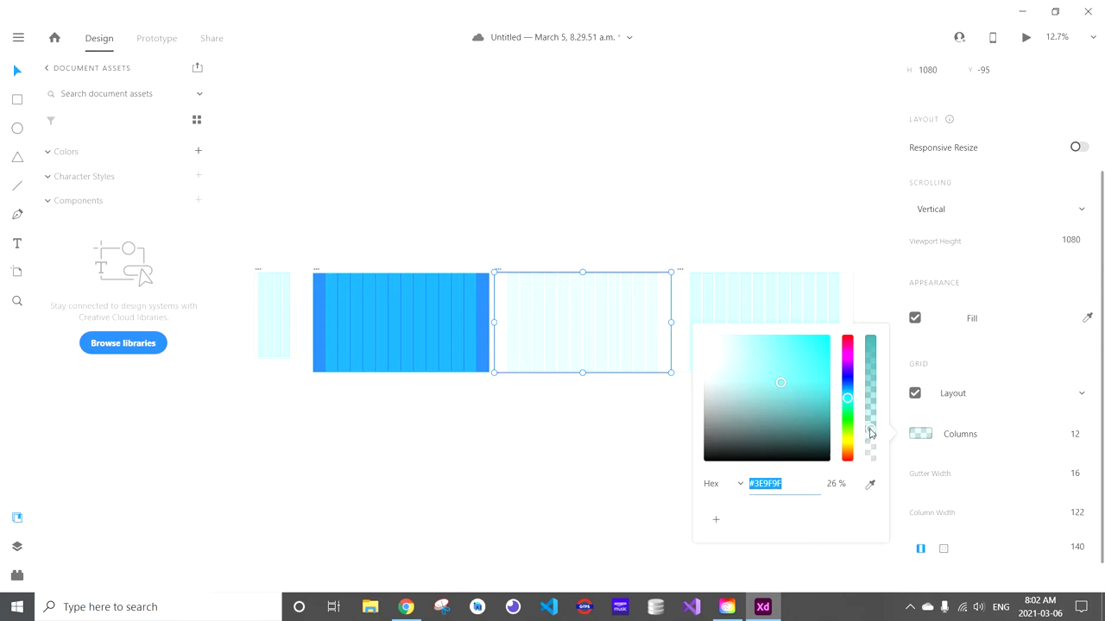
mouse_move(870, 433)
mouse_down()
mouse_move(873, 371)
mouse_move(880, 437)
mouse_up()
click(788, 486)
click(921, 438)
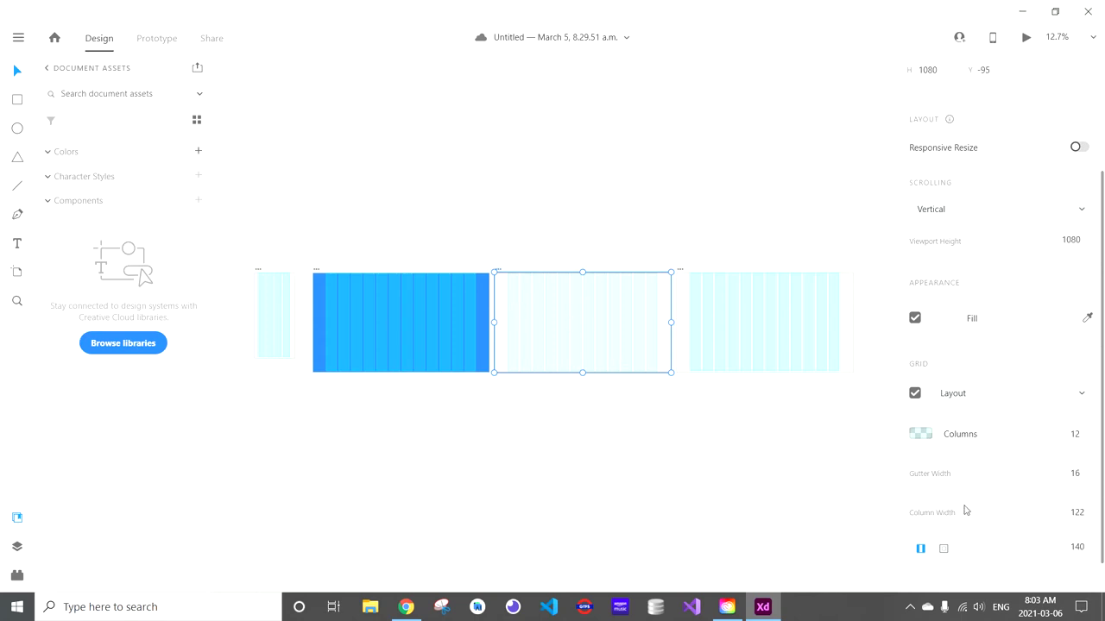
Set the second screen grid's gutter width to 20 and its column width to 120
click(1075, 473)
text(20)
key(Return)
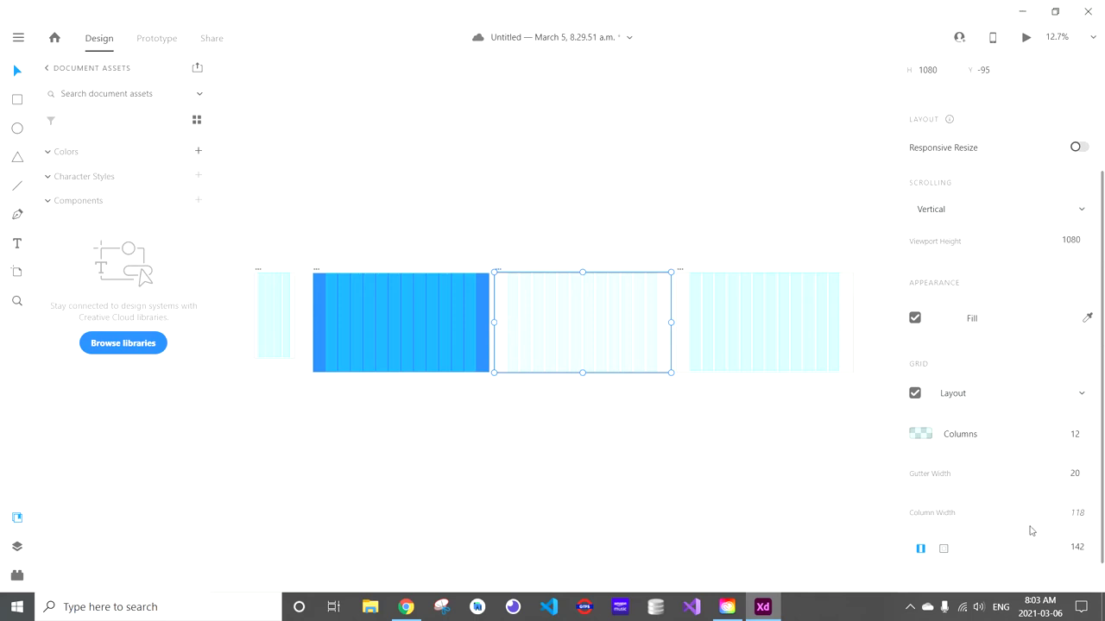
click(1081, 512)
text(120)
key(Return)
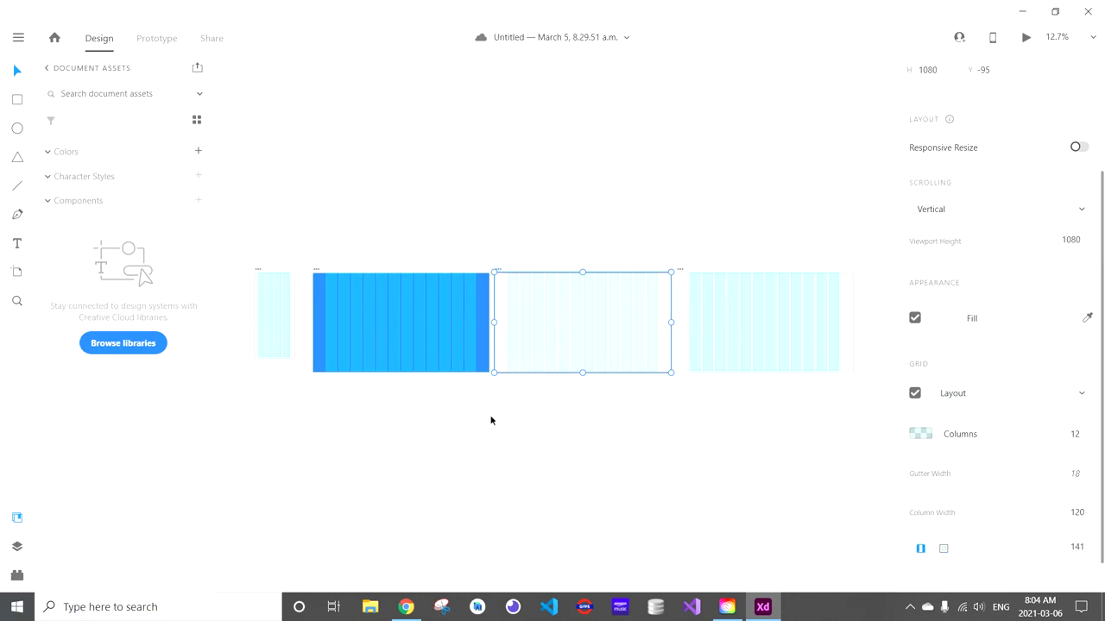
Use separate margins for each side of the second screen's grid, set top and bottom to 100, and make these grid settings the default
click(944, 549)
click(992, 546)
text(100)
key(Return)
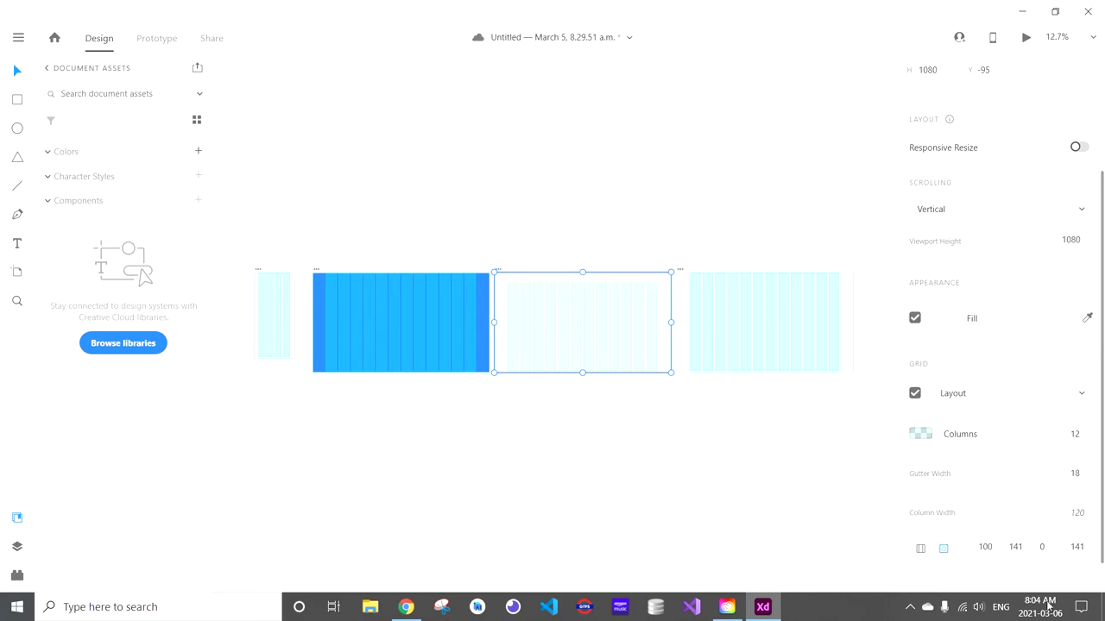
text(100)
key(Return)
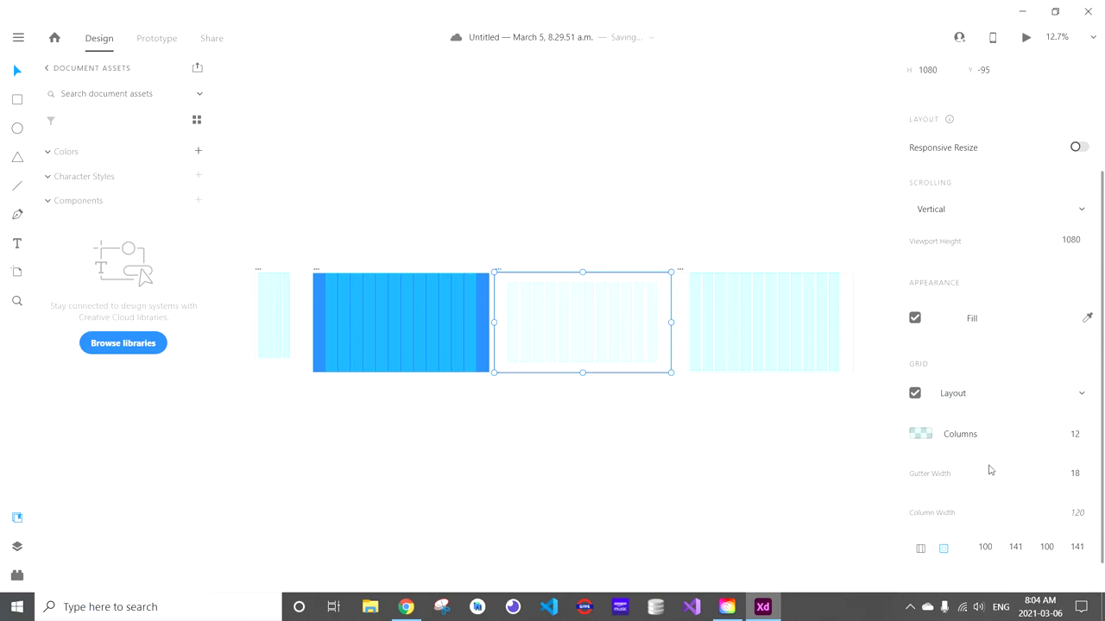
scroll(987, 474, down, 1)
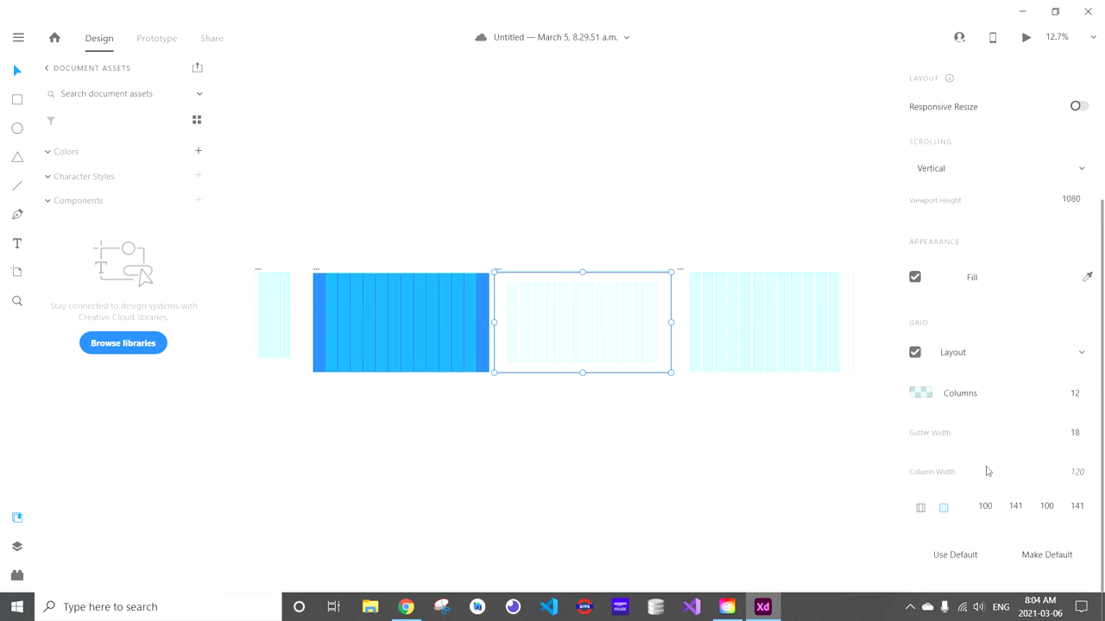
click(1051, 559)
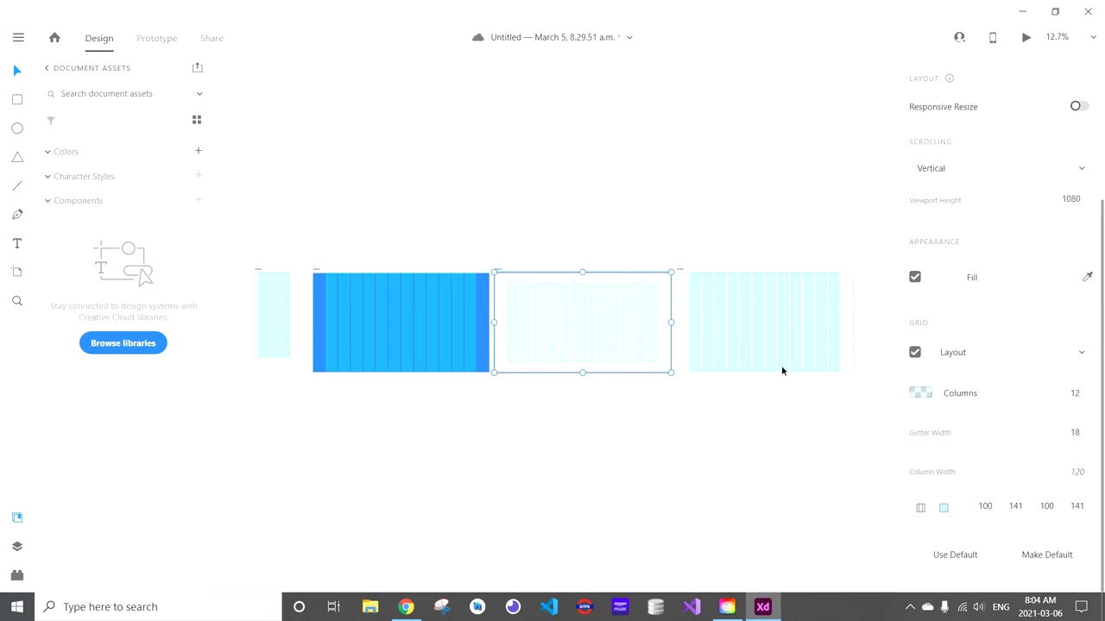
Apply the saved default grid settings to the third screen artboard
click(788, 333)
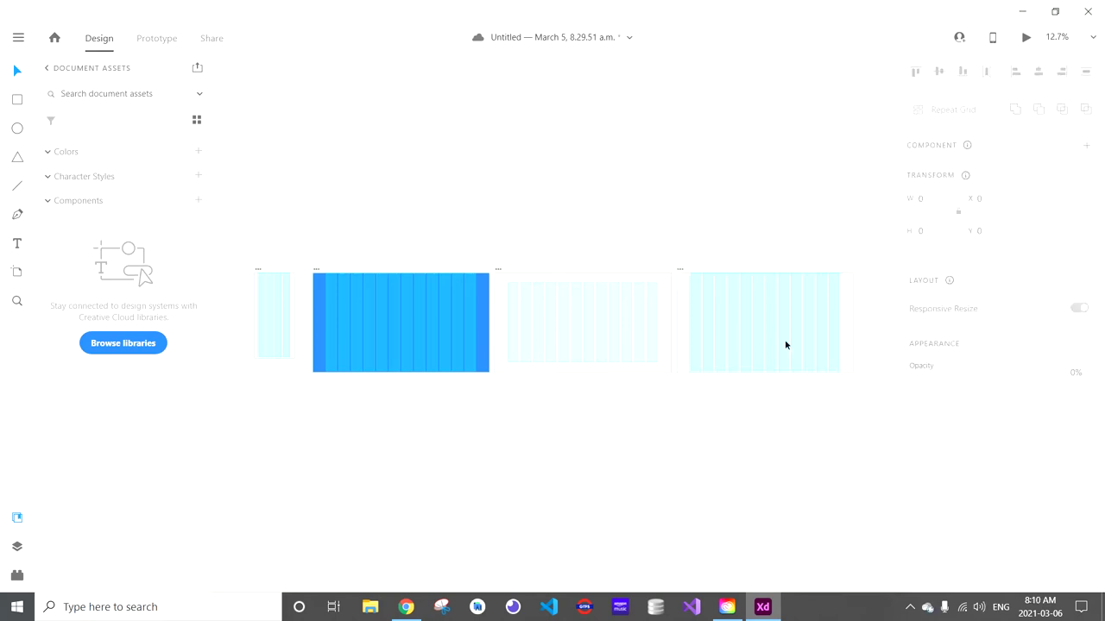
click(785, 352)
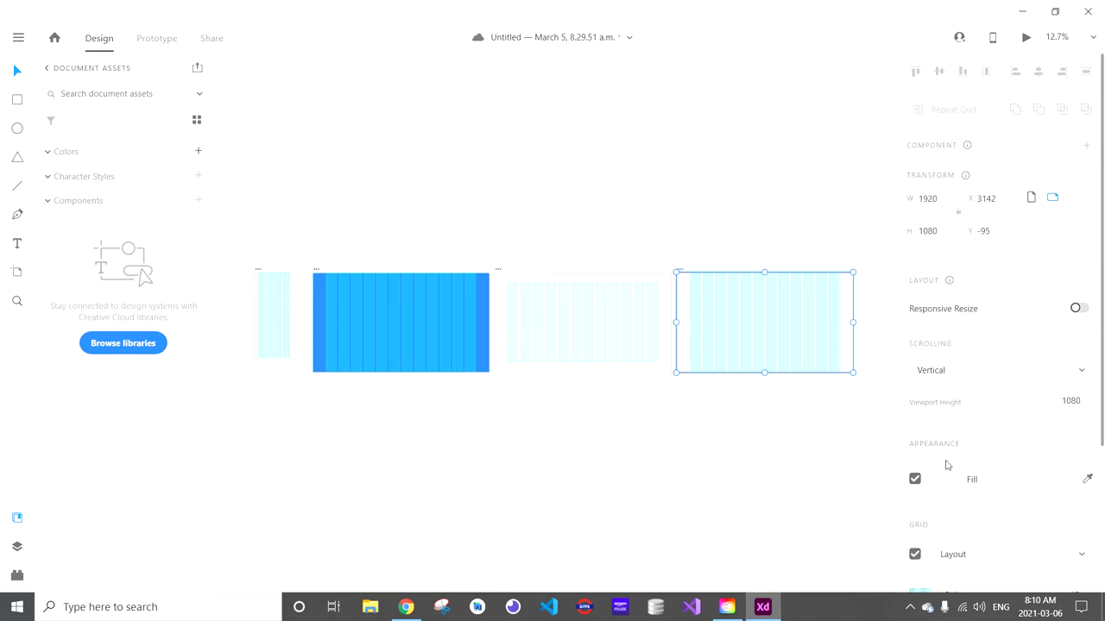
scroll(949, 419, down, 5)
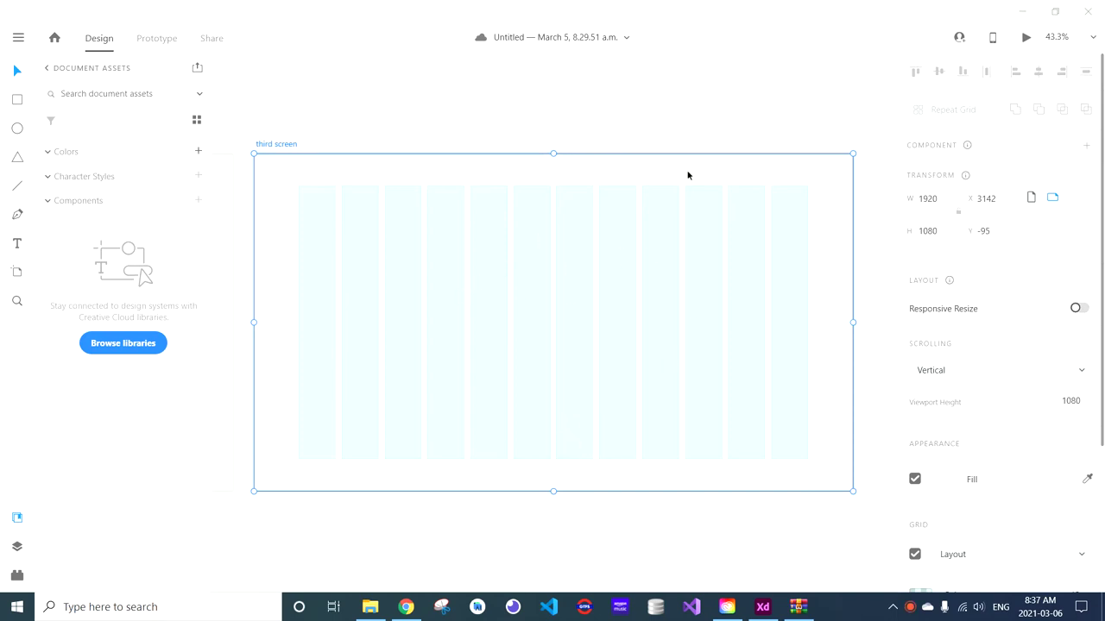
Pan along the artboards from the third screen to the mobile screen and back to the first screen to review their grids
click(361, 103)
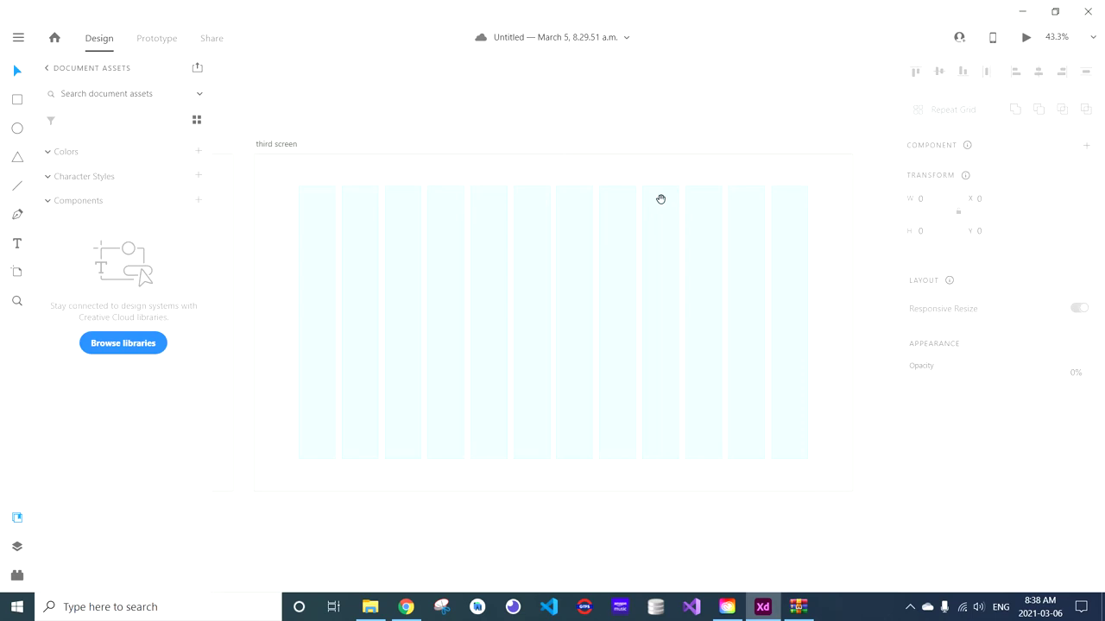
drag(429, 117, 774, 129)
drag(328, 118, 542, 120)
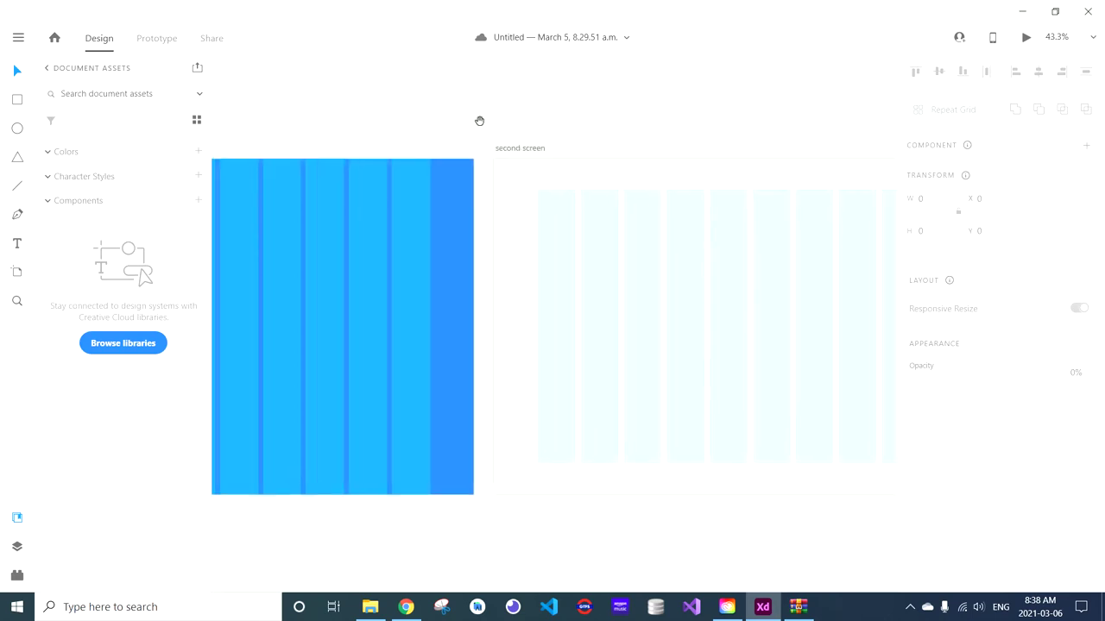
drag(414, 118, 582, 116)
drag(429, 130, 651, 126)
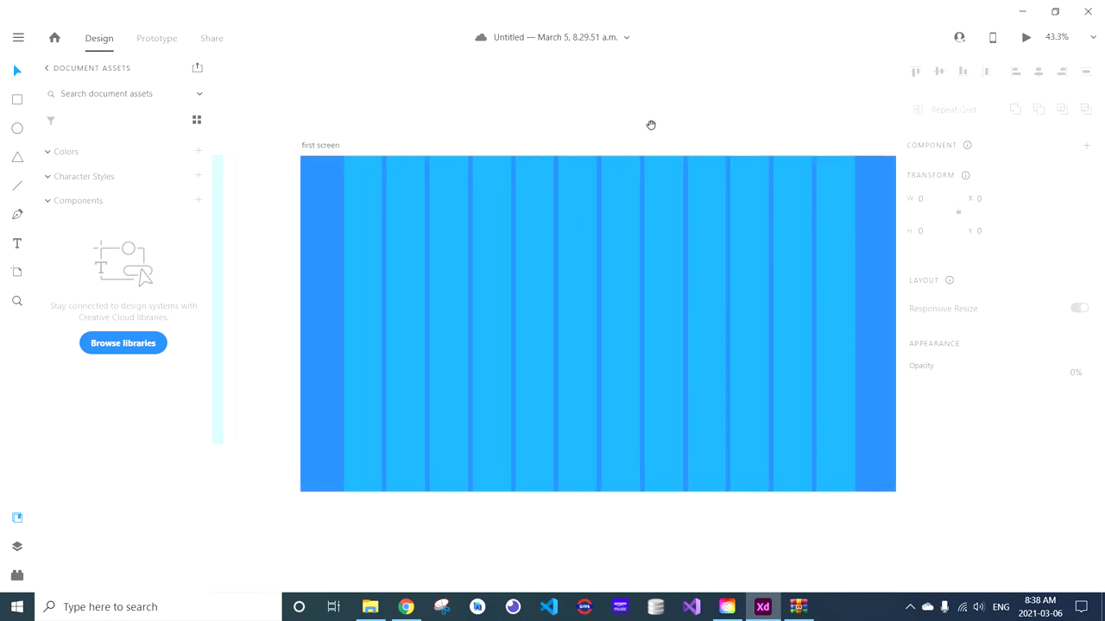
drag(375, 117, 783, 114)
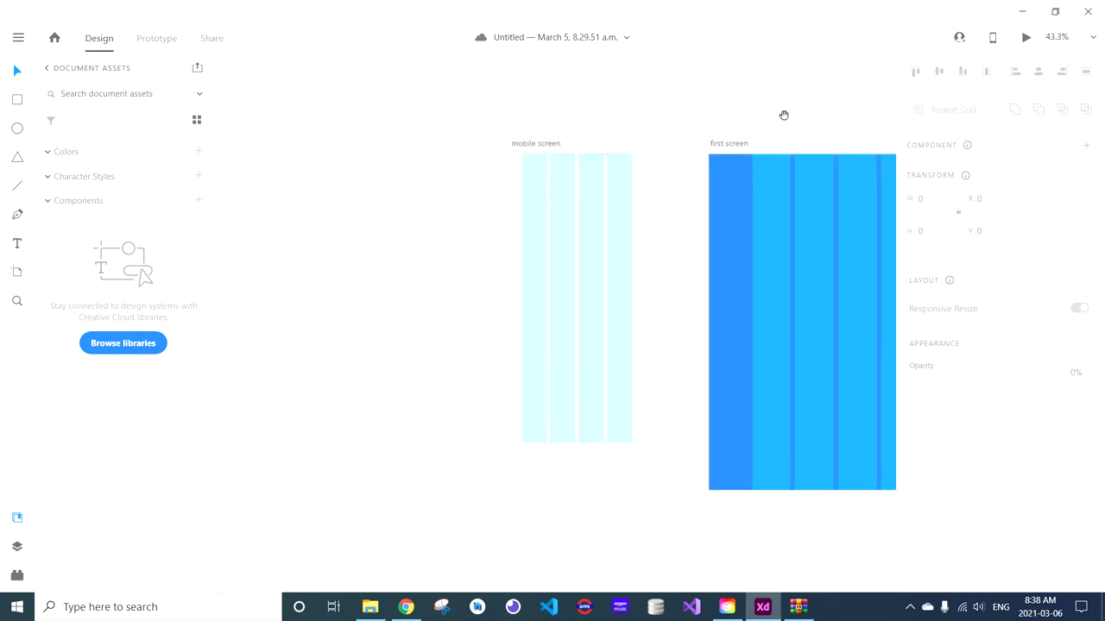
drag(822, 114, 320, 113)
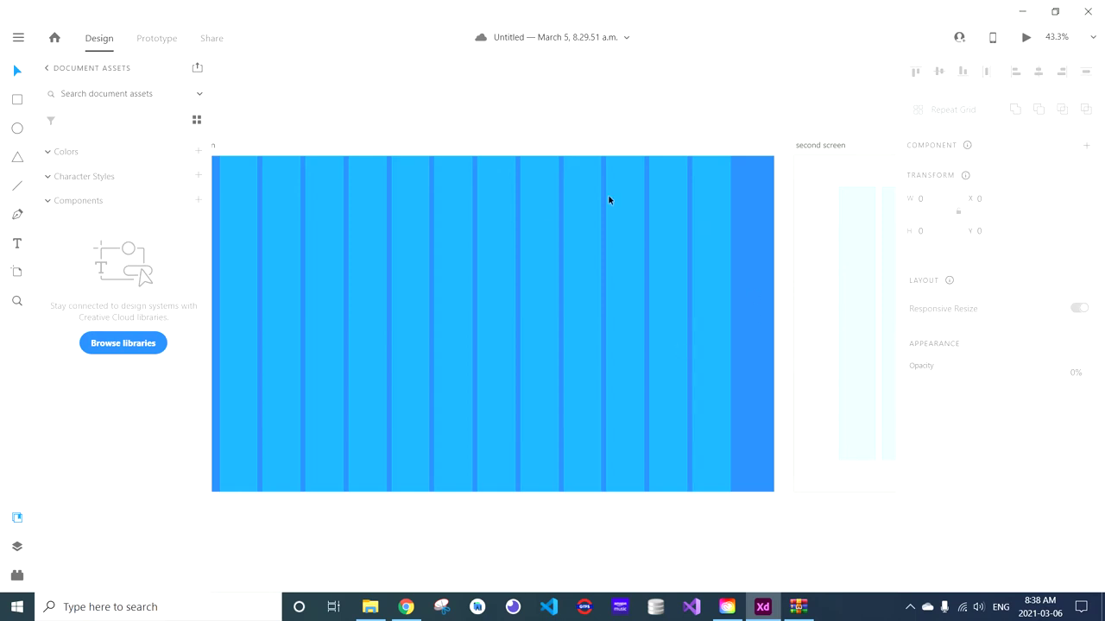
Fit all artboards in the view and zoom in on the third screen artboard
click(1087, 45)
click(984, 312)
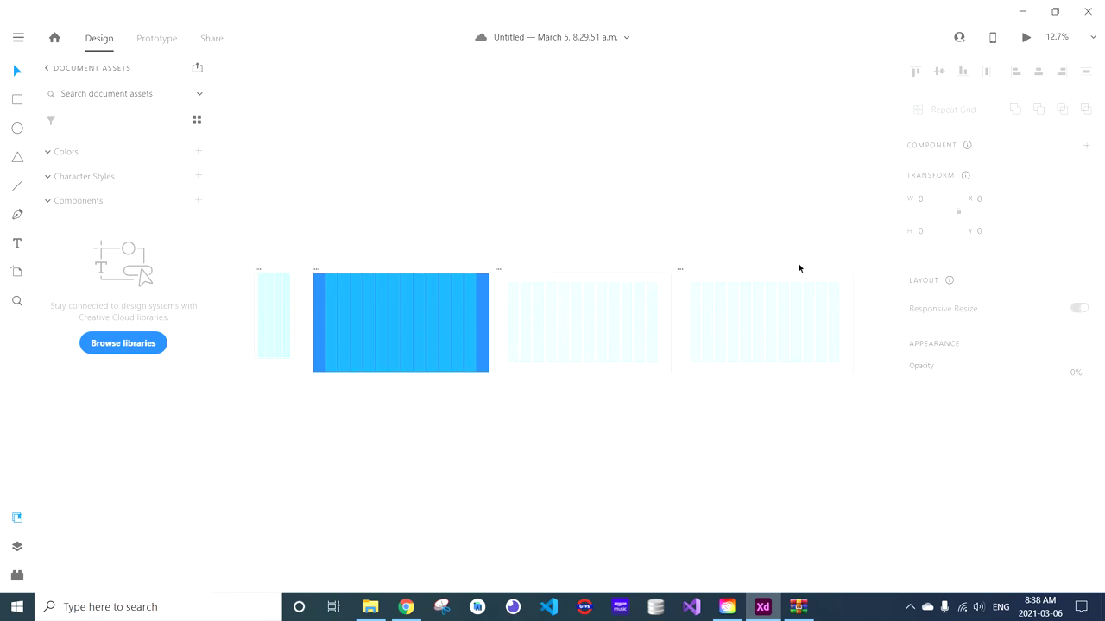
click(741, 282)
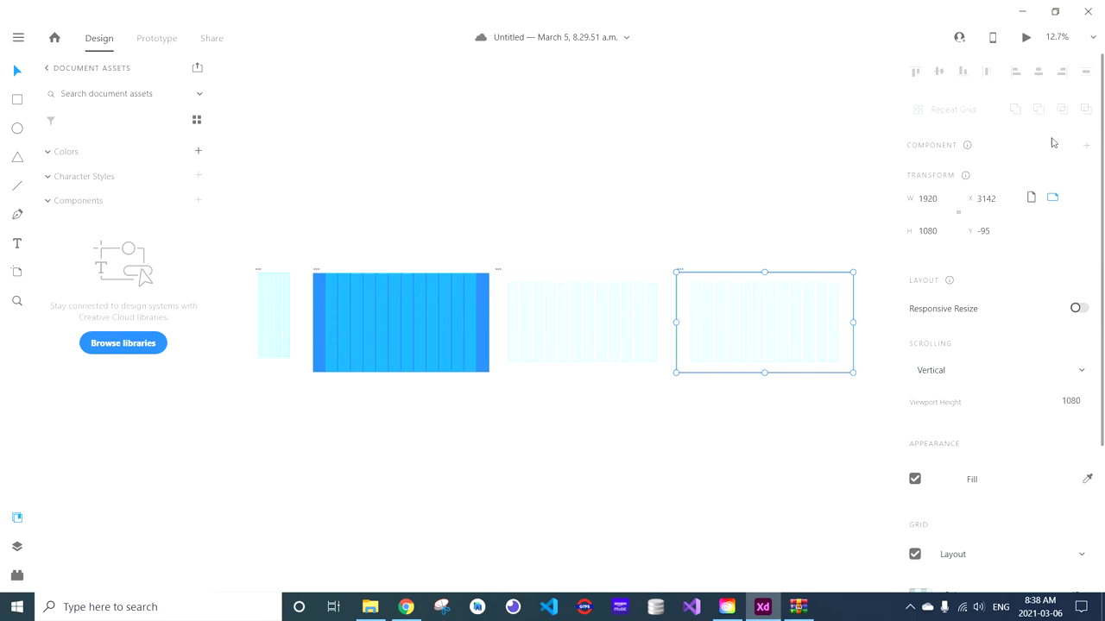
click(1092, 38)
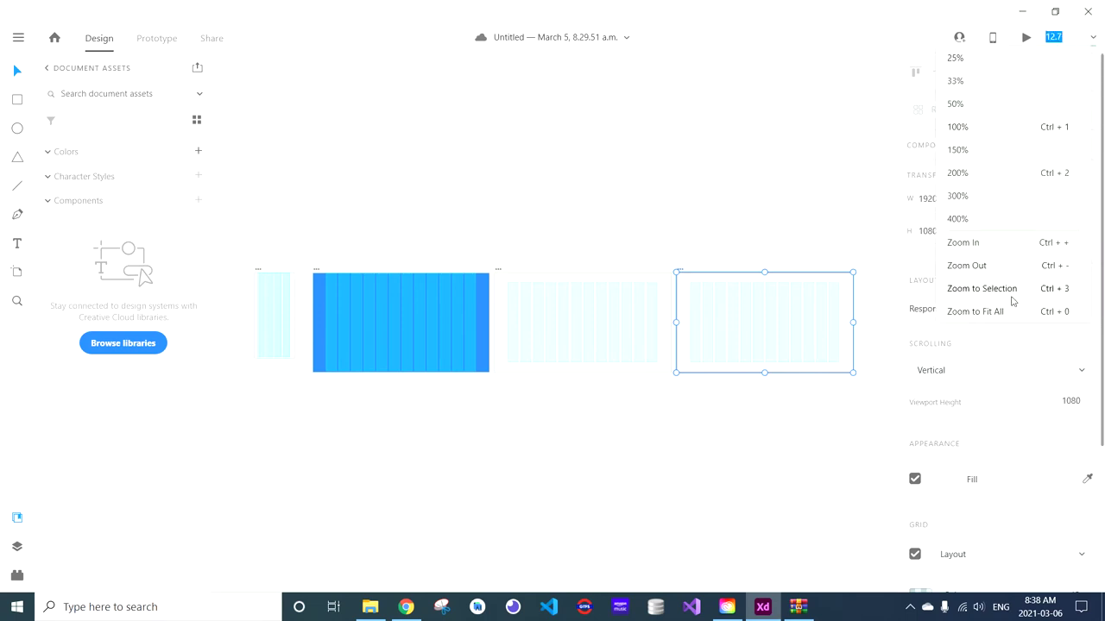
click(1011, 299)
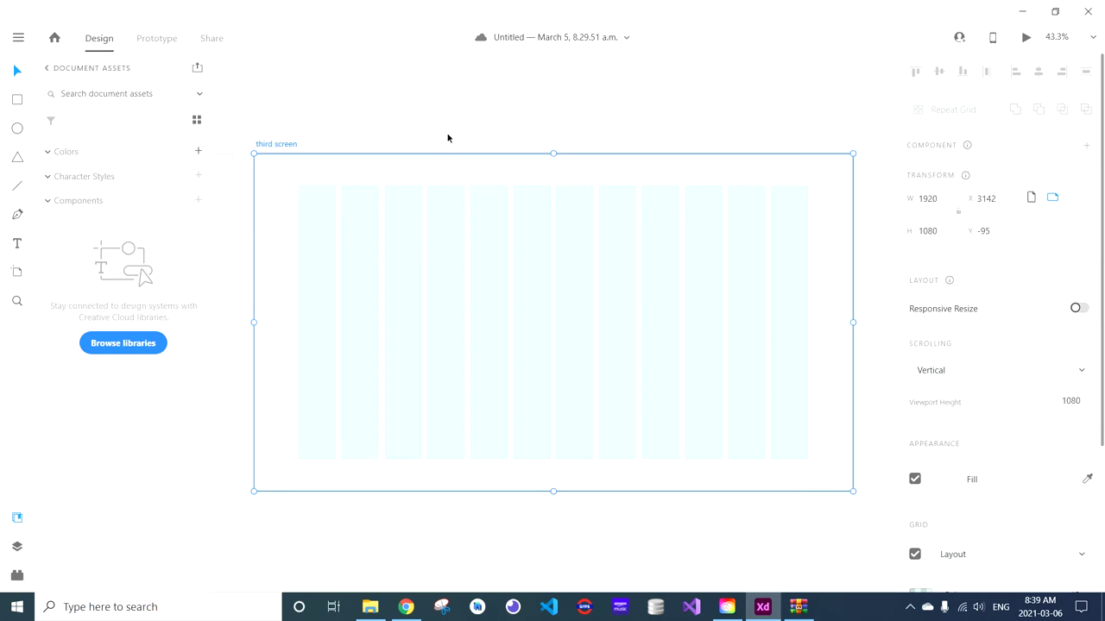
Open the web page for the Wireframes UI kit
click(19, 37)
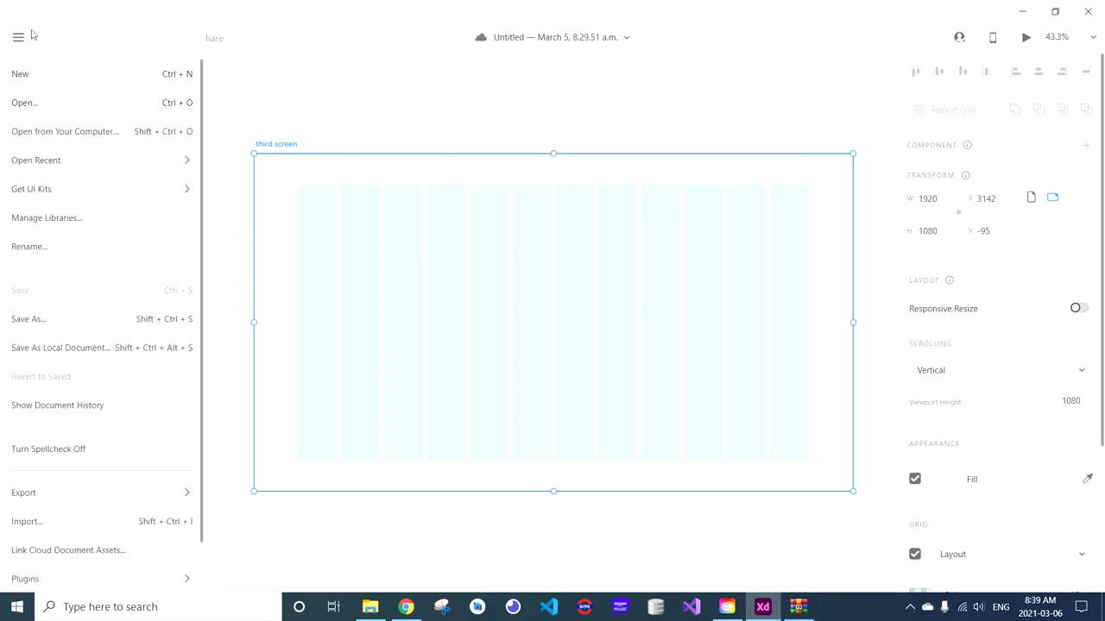
mouse_move(135, 194)
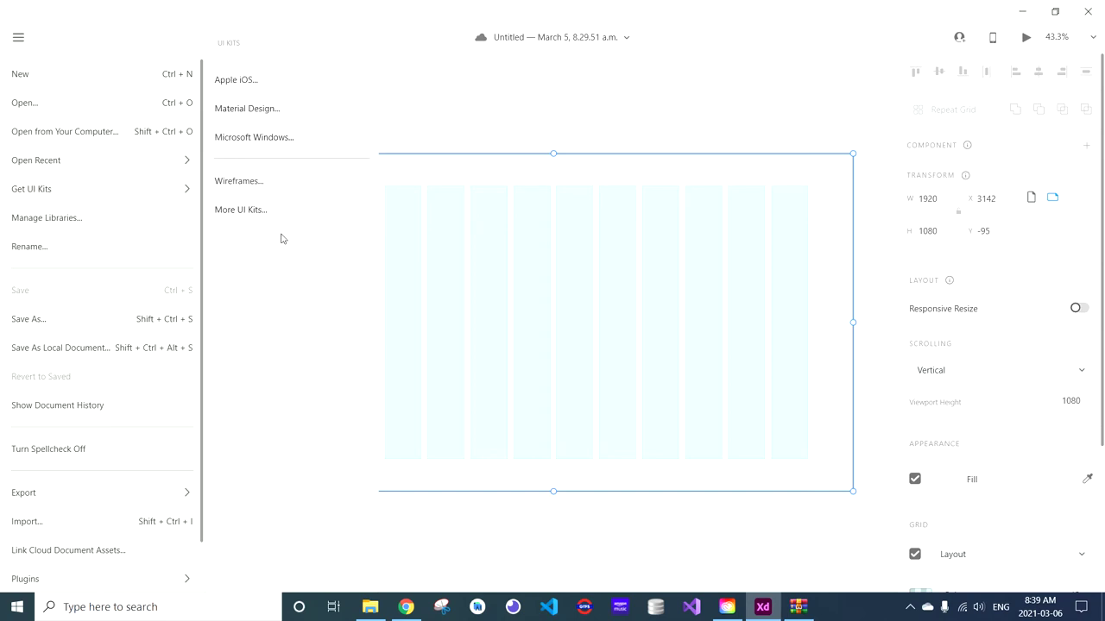
click(270, 183)
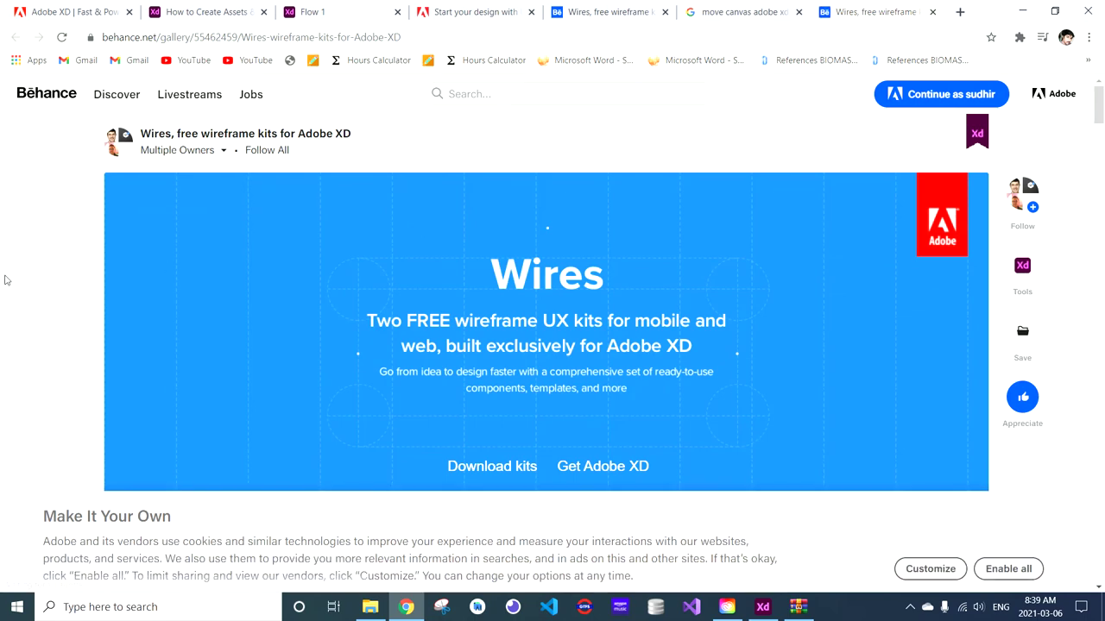
Look over the Wires page and download its free wireframe kits for Adobe XD
scroll(222, 215, down, 2)
scroll(440, 252, down, 2)
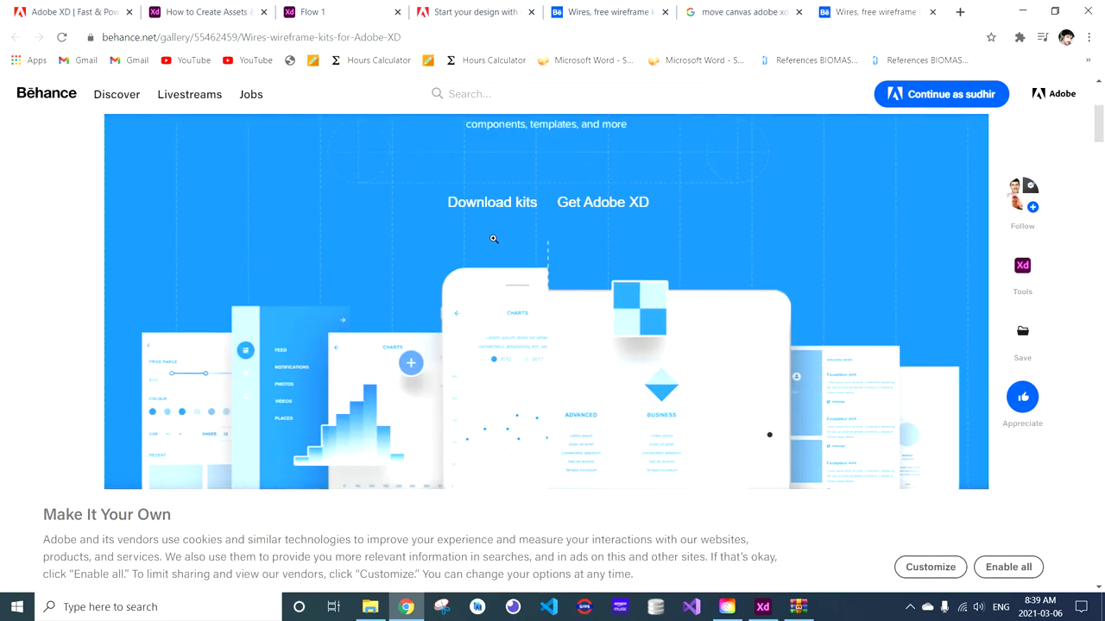
scroll(406, 278, down, 2)
scroll(508, 258, down, 5)
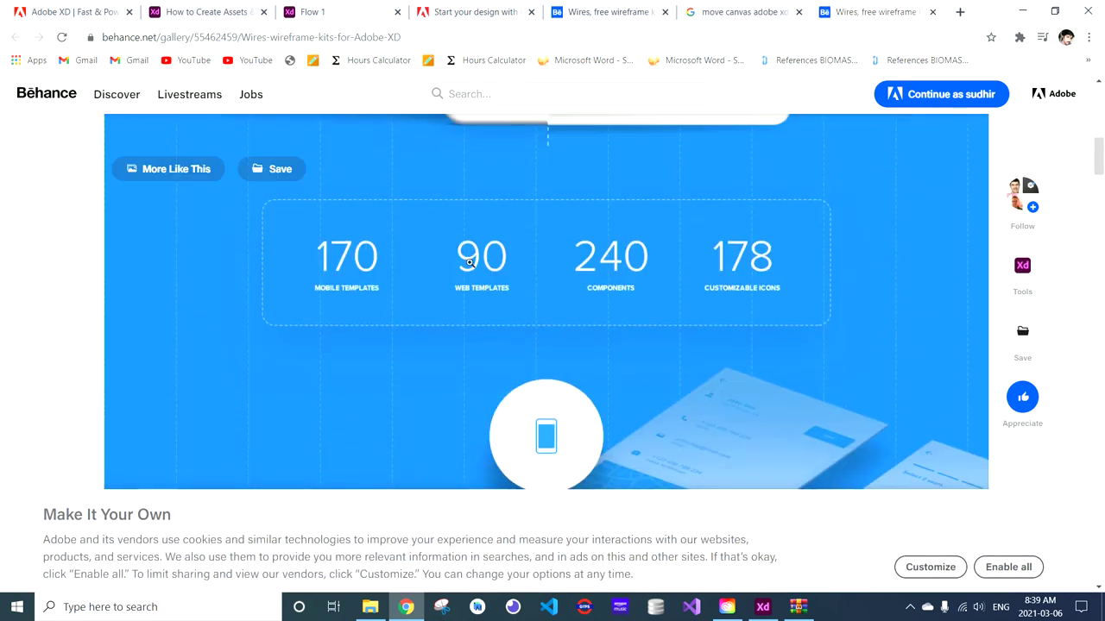
scroll(594, 277, down, 3)
scroll(596, 281, up, 10)
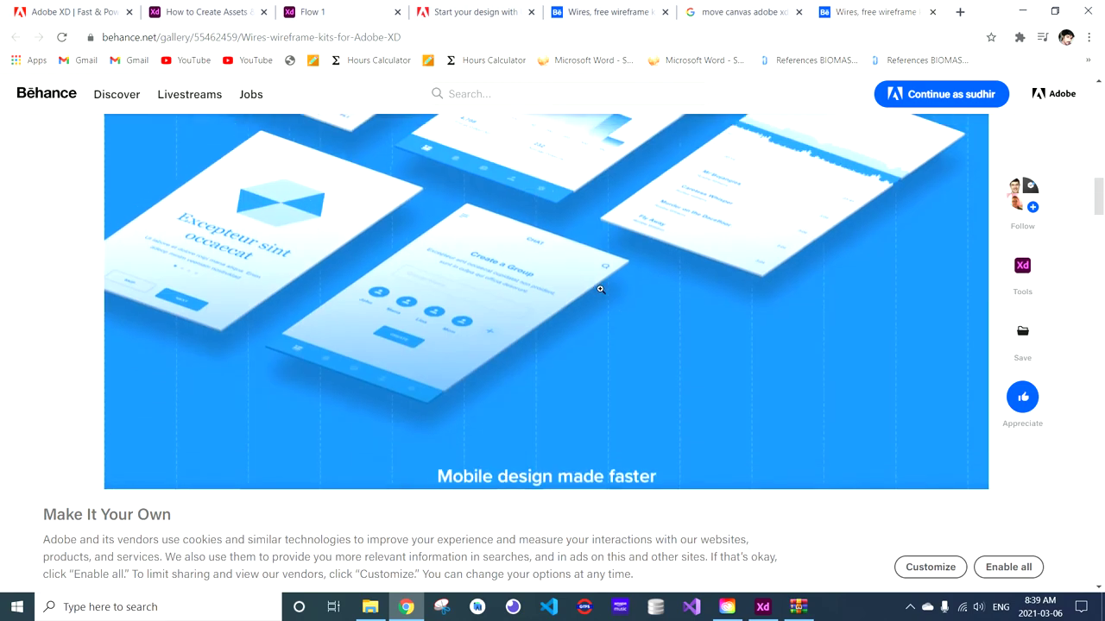
scroll(622, 298, up, 3)
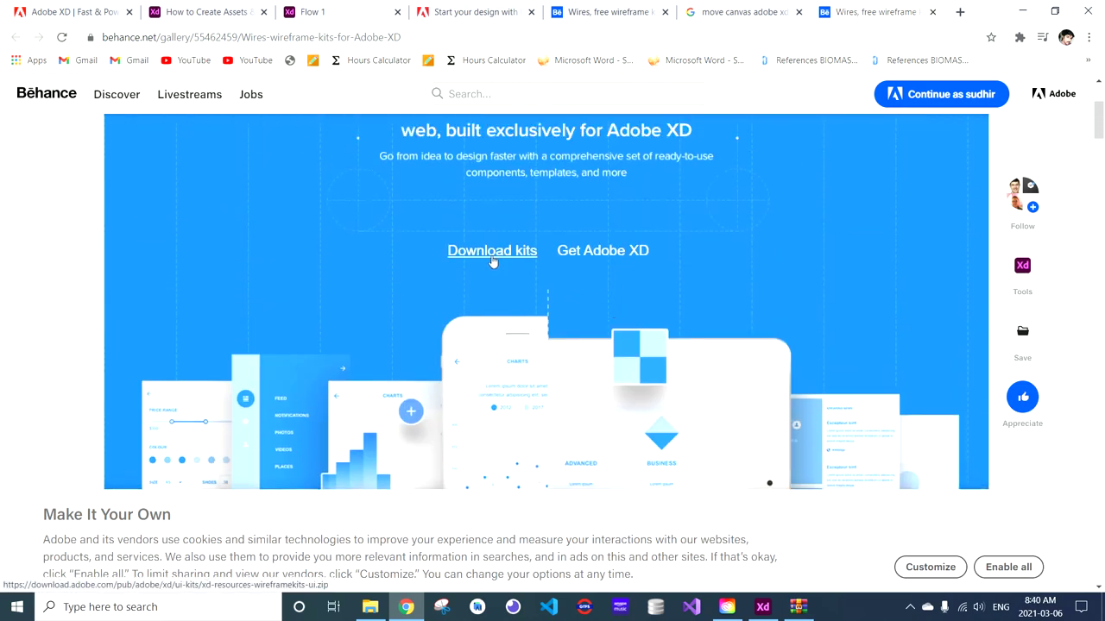
click(505, 254)
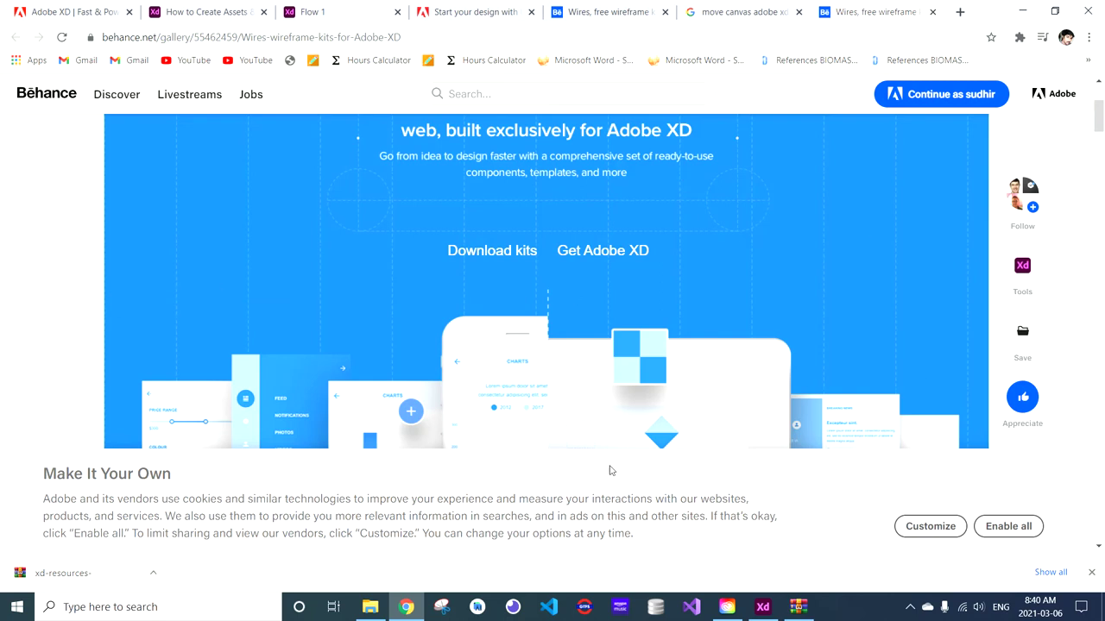
Open the wireframes-web-2021 file from the downloaded kit in Adobe XD and maximize its window
mouse_move(725, 334)
click(145, 585)
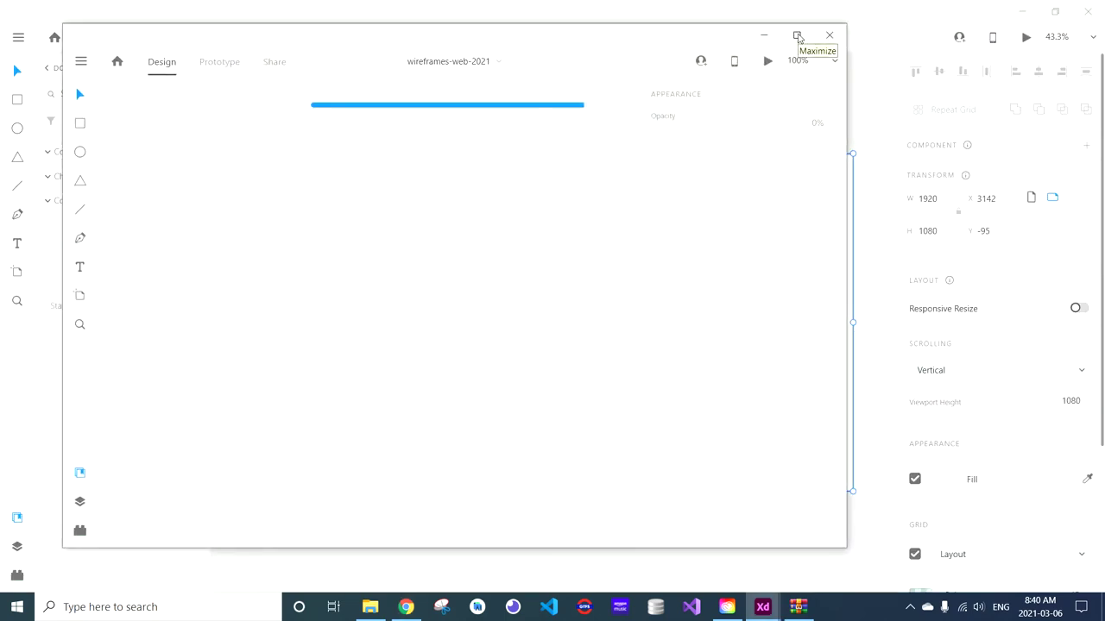
click(798, 37)
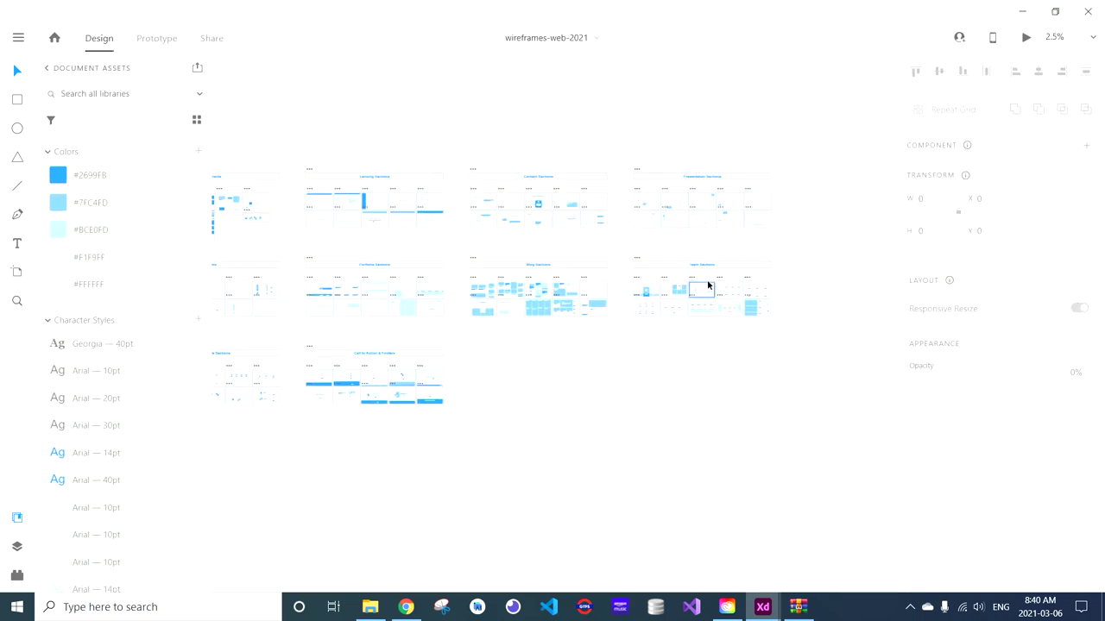
Examine the "1 Team" wireframe artboard up close and return to the overview of all artboards
click(636, 278)
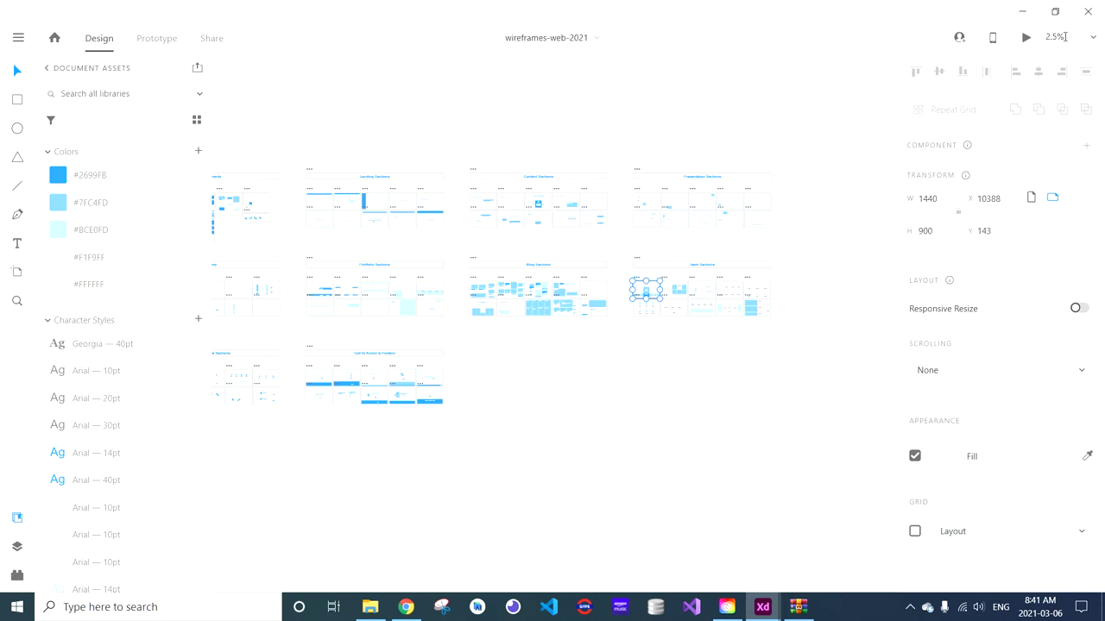
click(1092, 39)
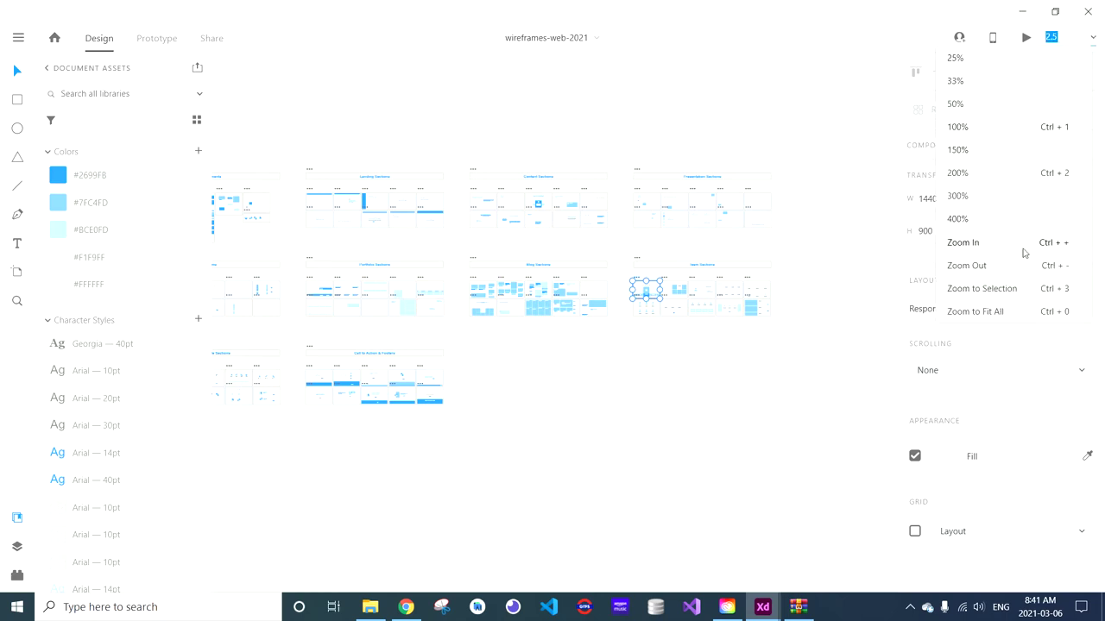
click(996, 289)
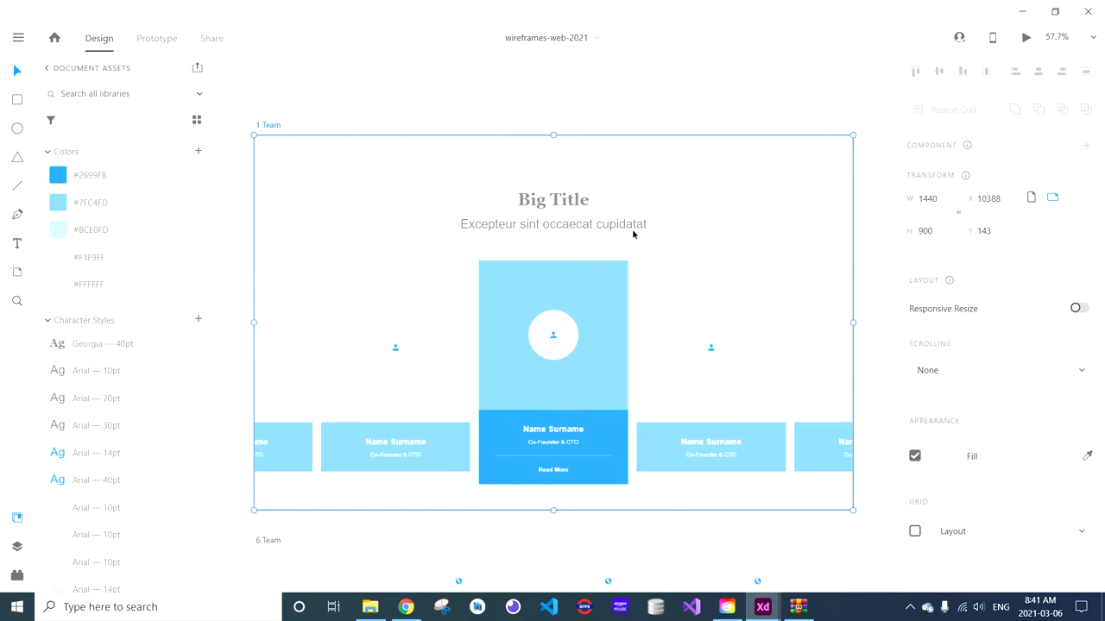
drag(849, 104, 244, 124)
drag(323, 94, 883, 103)
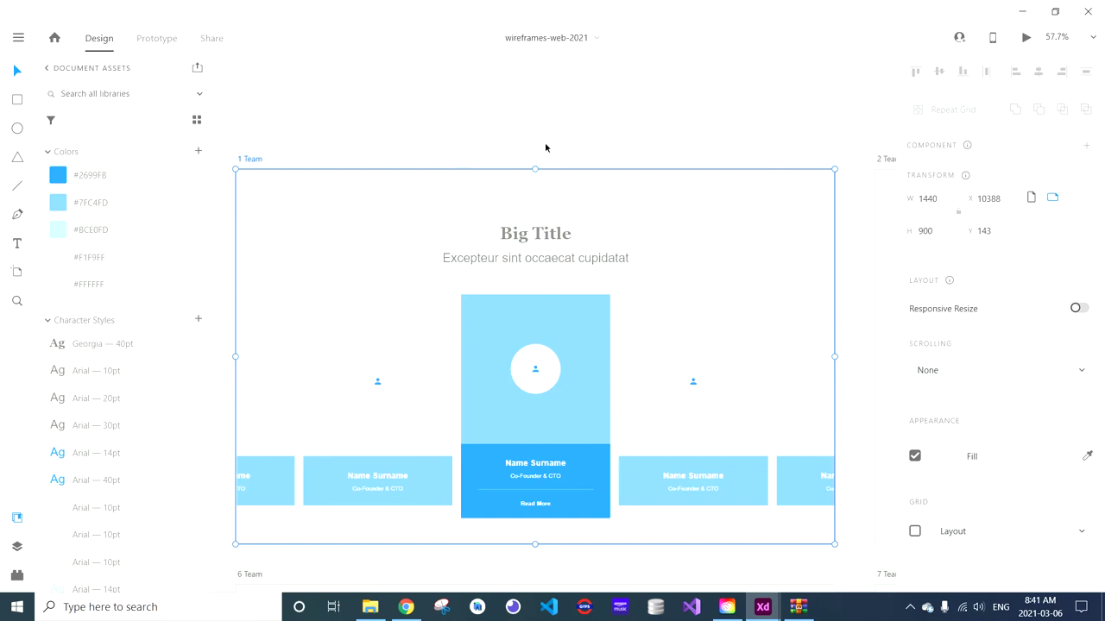
click(1093, 40)
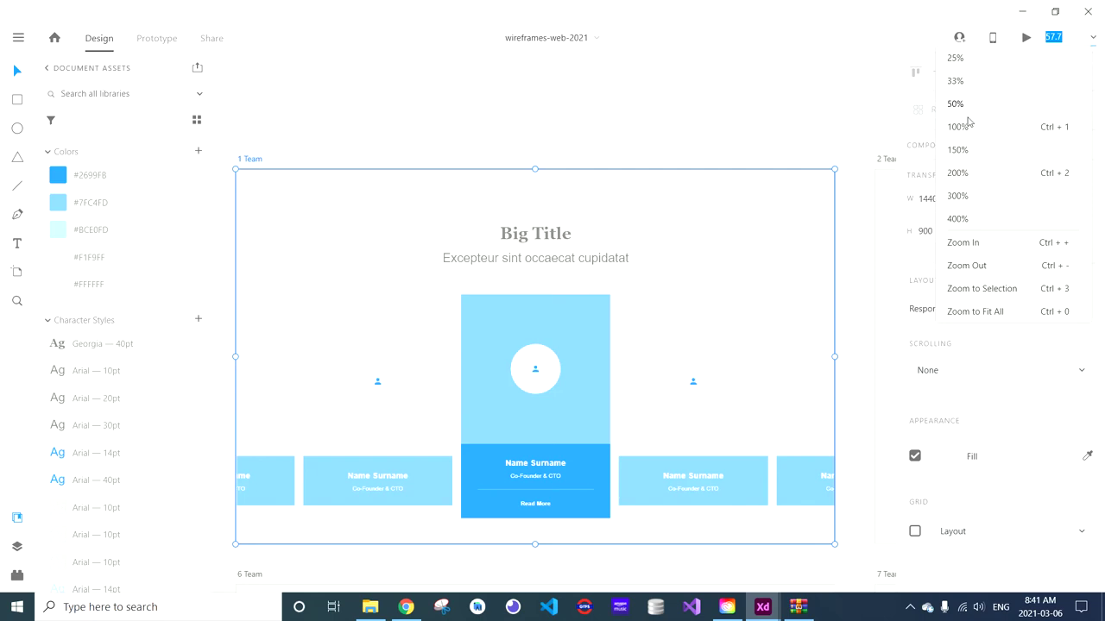
click(975, 315)
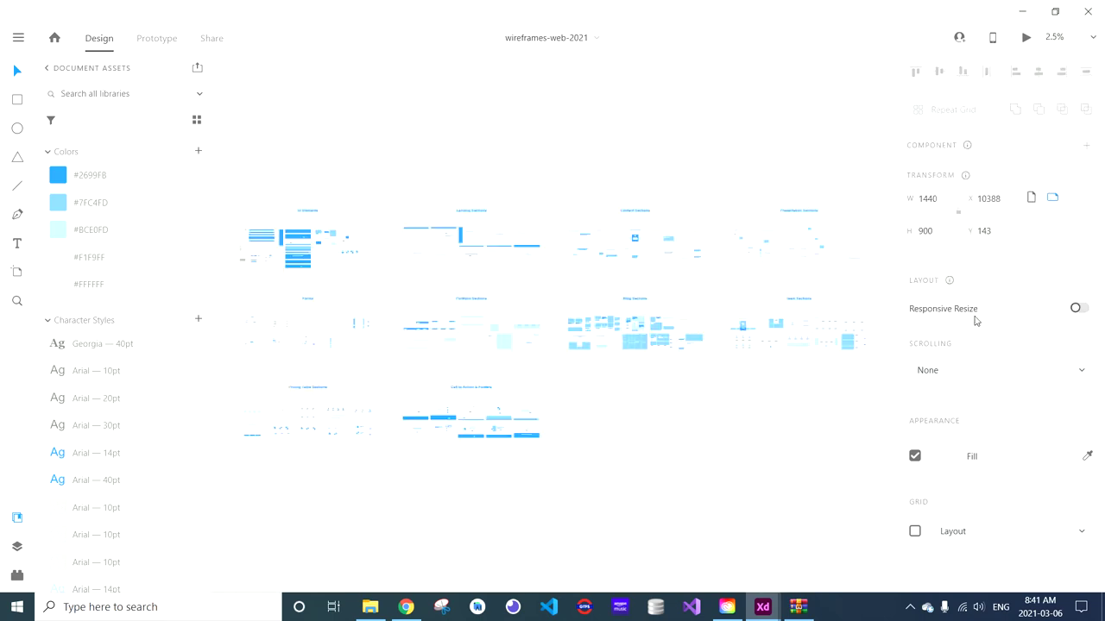
Select the first small artboard in the UI Elements group for a closer look
click(245, 226)
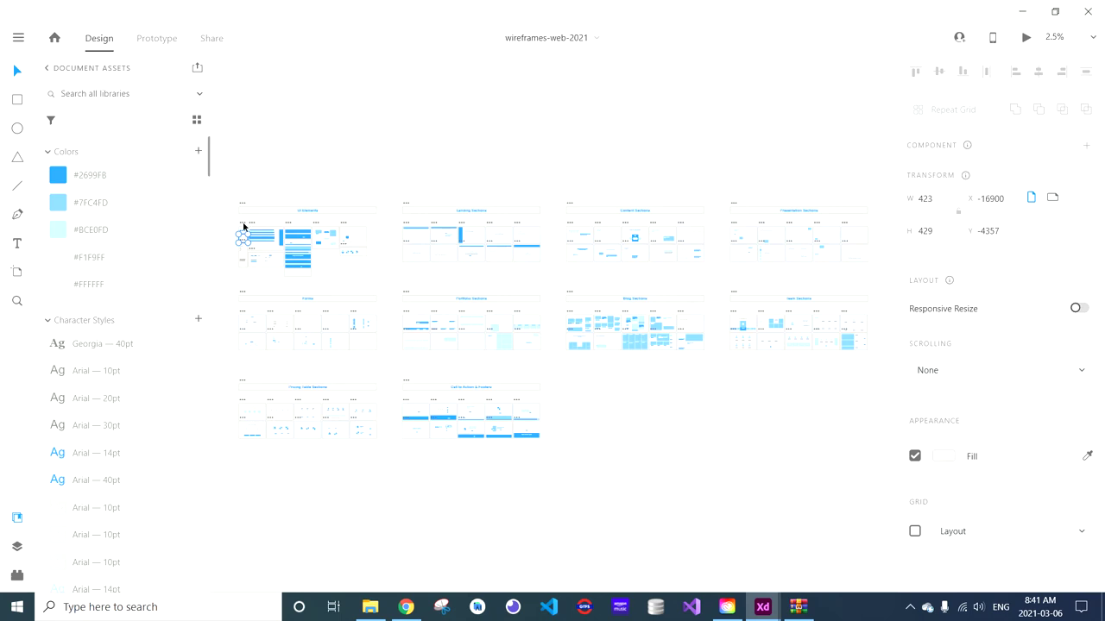
click(1092, 38)
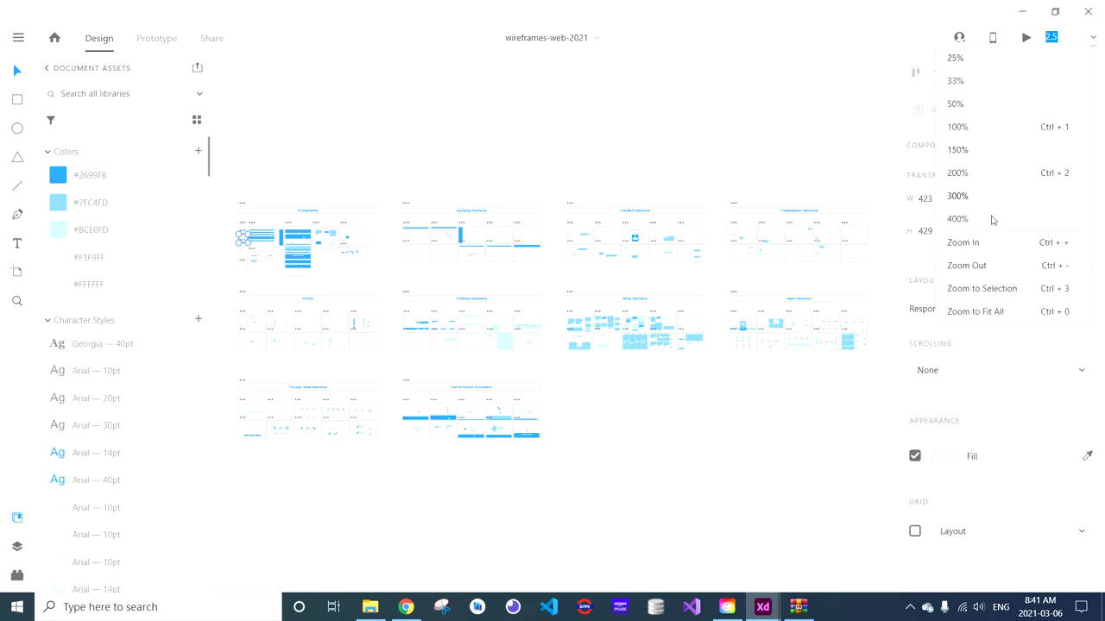